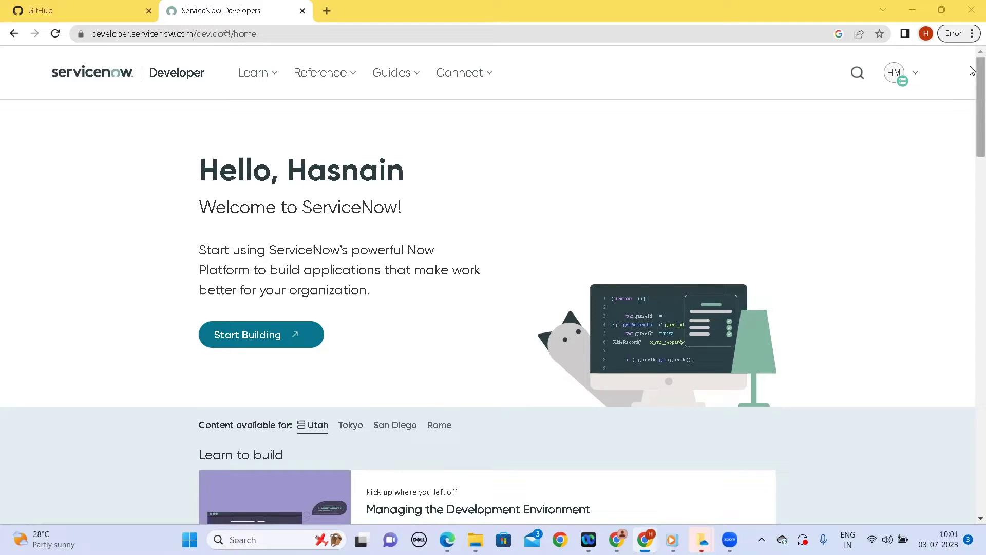
Show the profile panel with the developer instance and account details
left_click(918, 77)
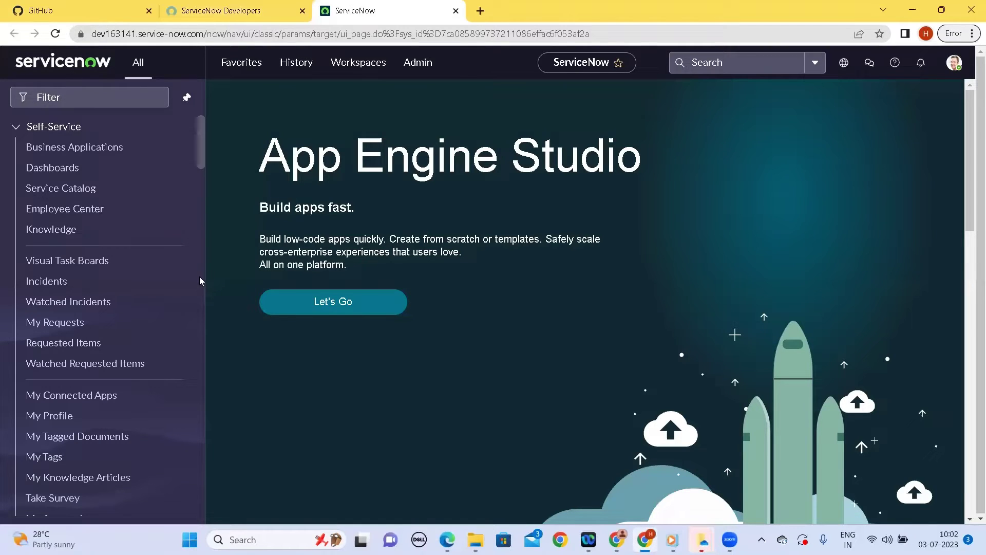
Scroll through the All navigation menu on the instance home page
scroll(63, 343, "down", 3)
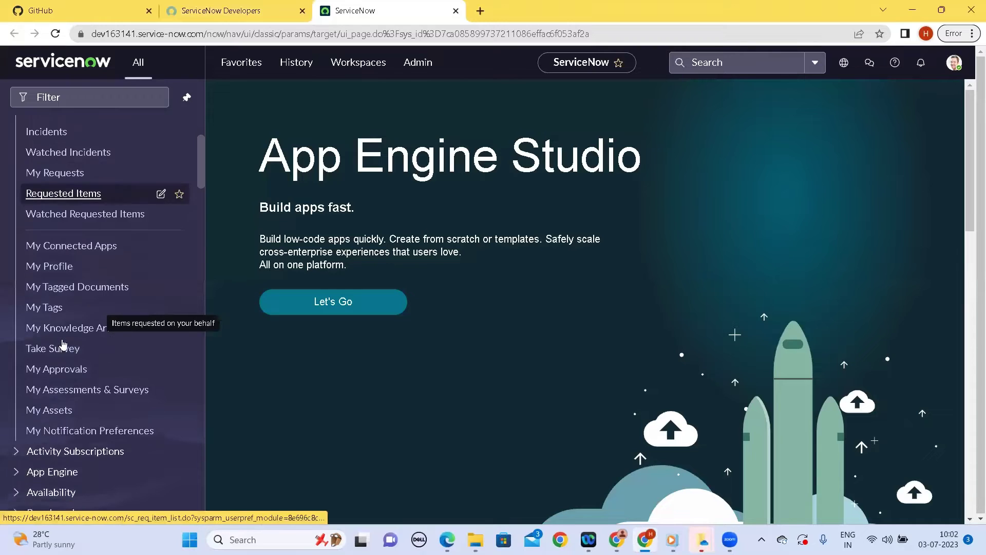
scroll(63, 343, "up", 3)
Filter the navigator for 'studio' and open Studio to start a new application
left_click(48, 97)
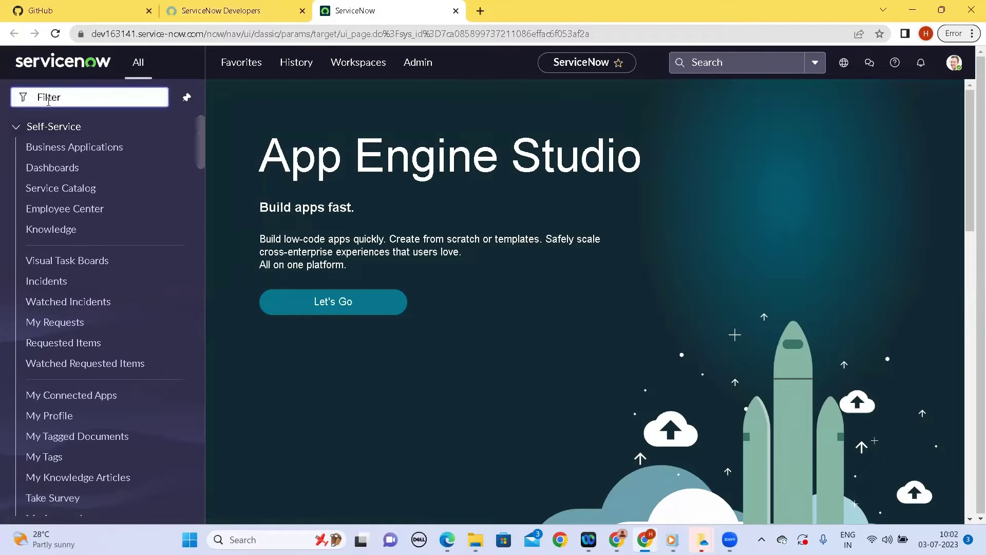
type("sy")
key("BackSpace")
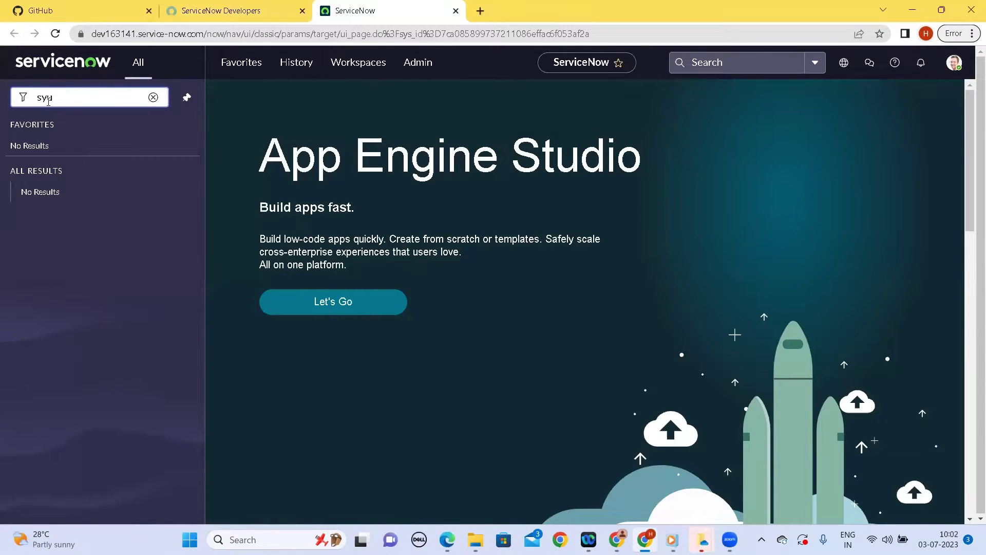
type("tudi")
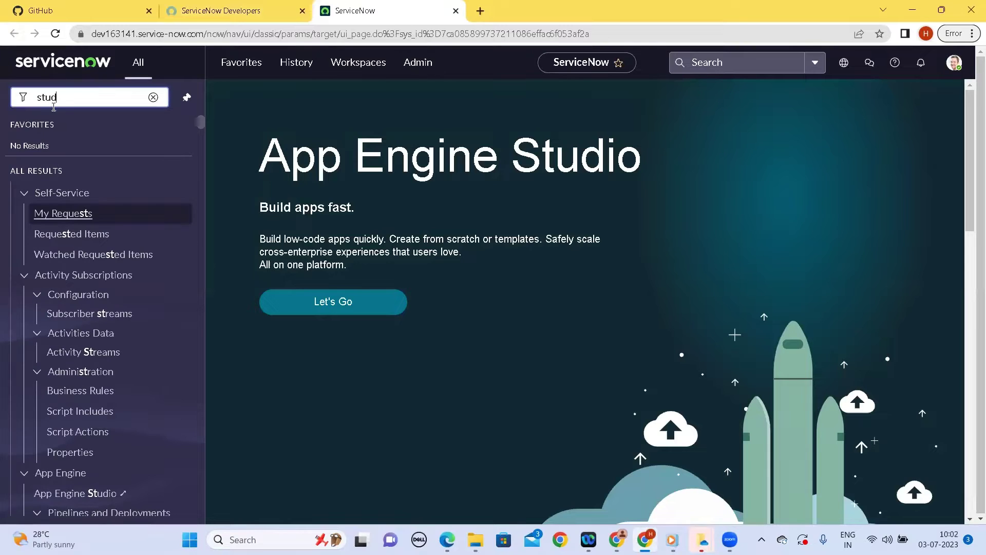
type("o")
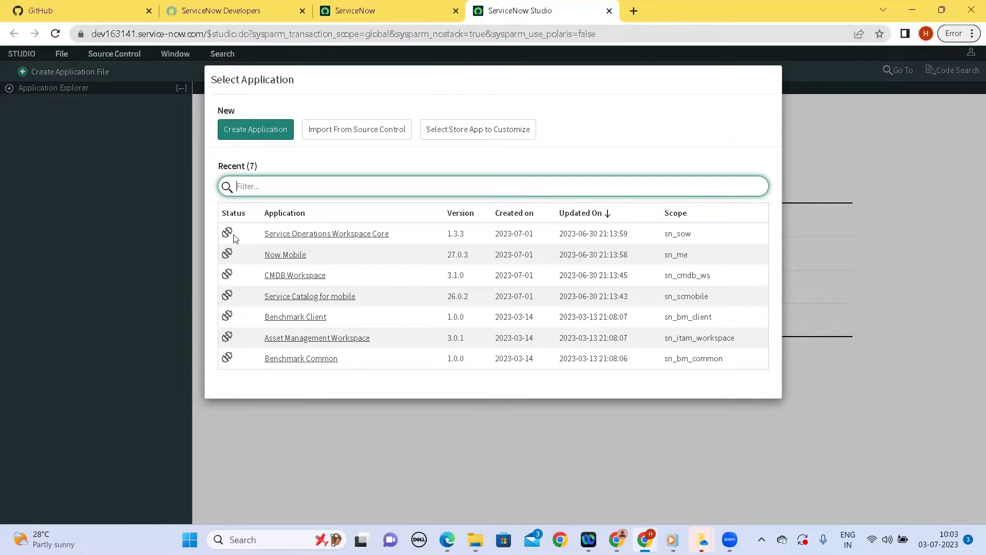
mouse_move(228, 237)
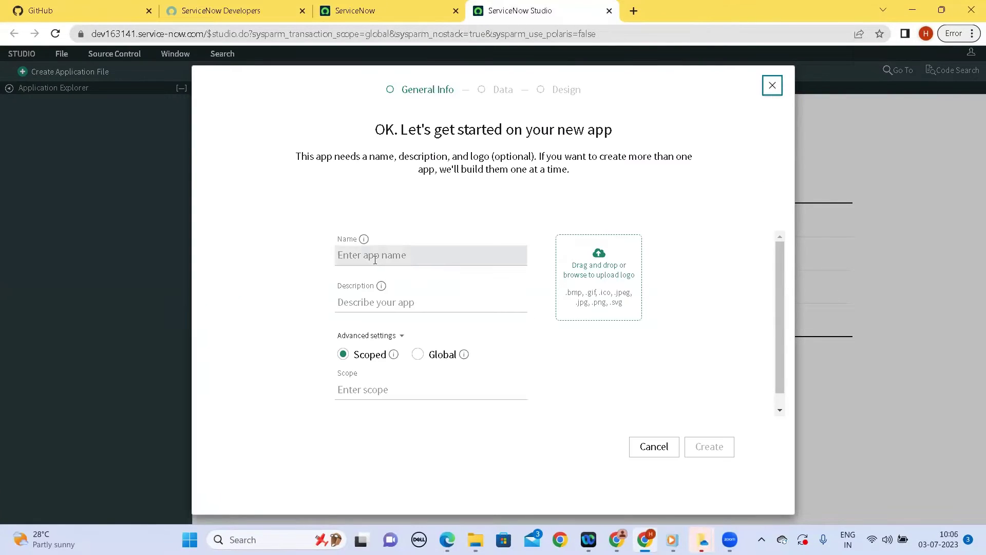
Create the app named 'Job Portal' with description 'Candidates can apply for job'
left_click(375, 259)
type("Jo ")
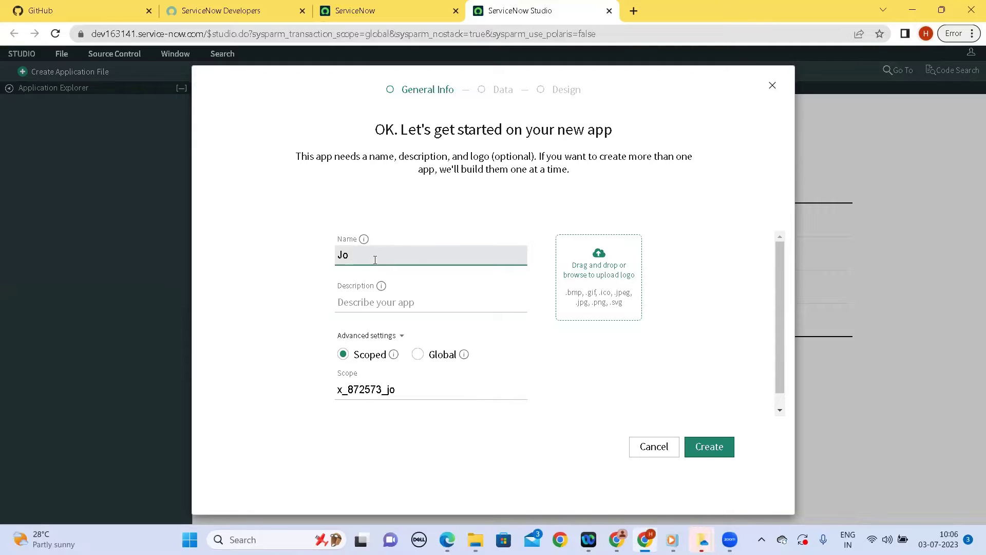
type("v")
key("BackSpace")
type("b Portal")
left_click(369, 298)
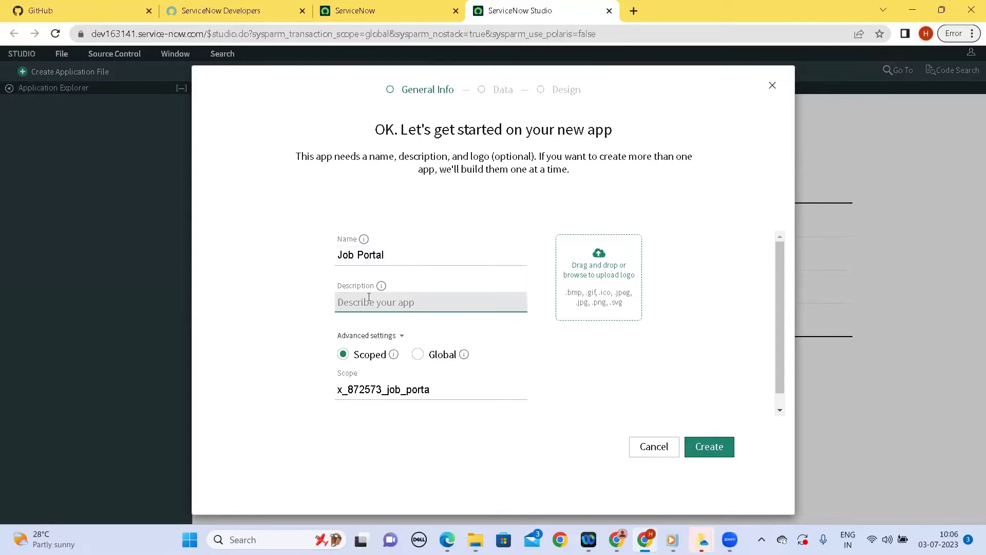
type("Candidates can apply for")
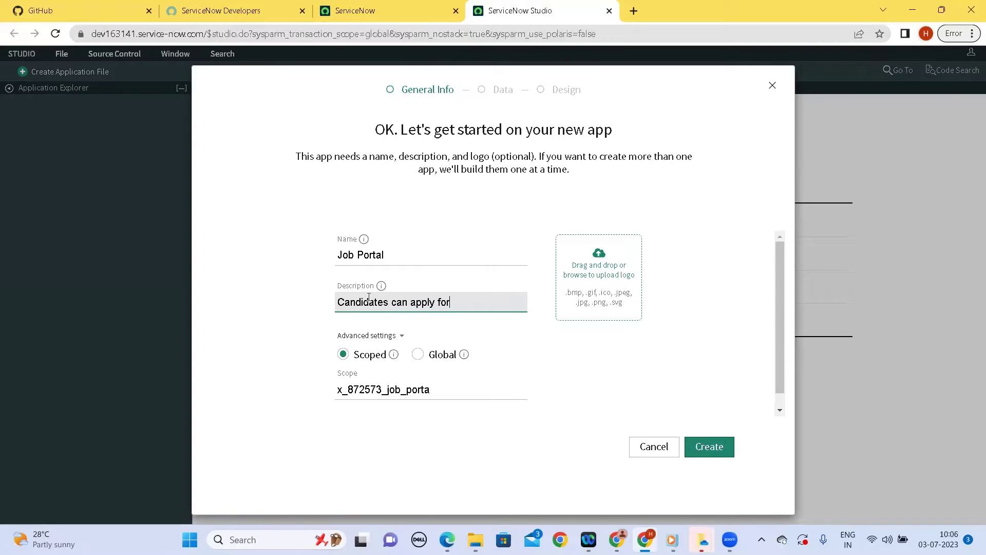
type(" job")
left_click(461, 465)
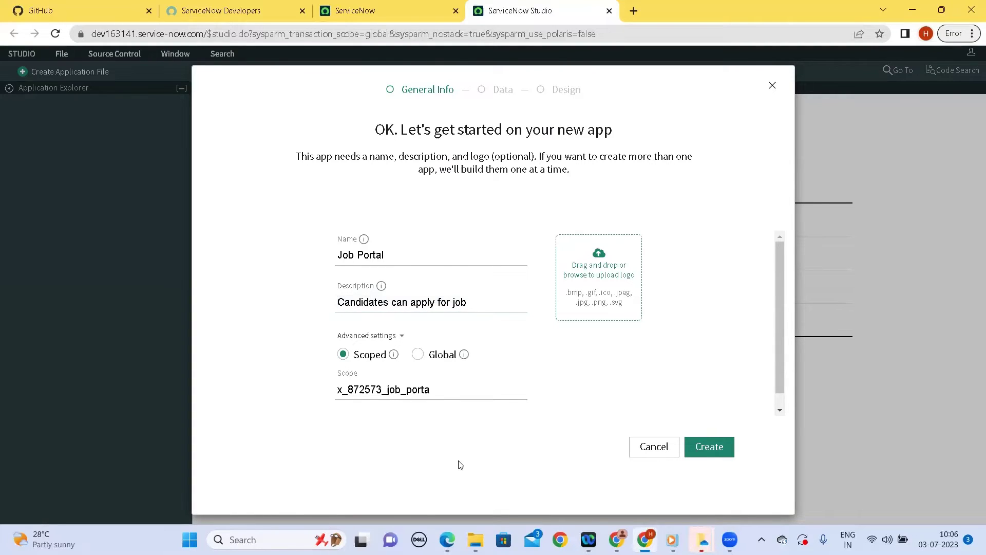
left_click(709, 447)
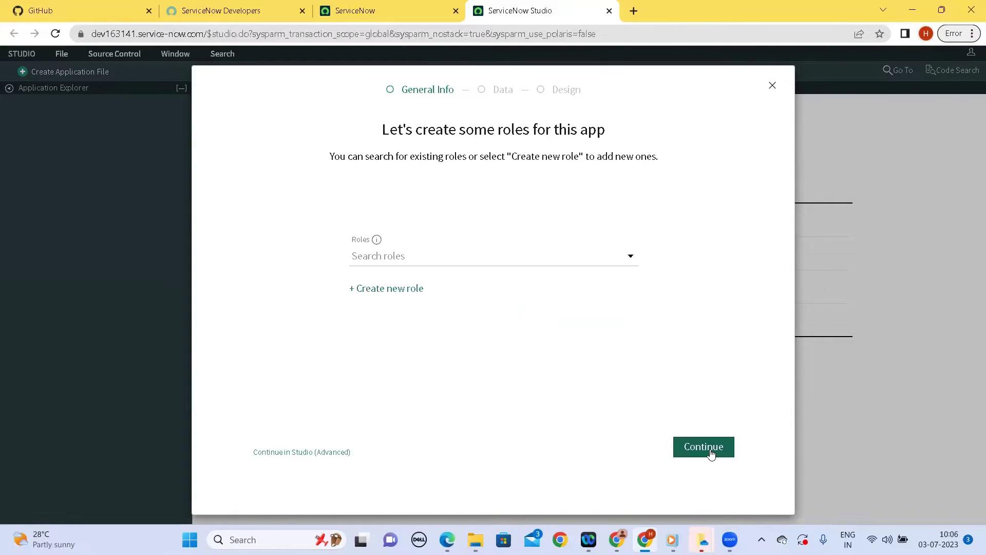
Assign the admin role to the app and choose the Classic format
left_click(632, 257)
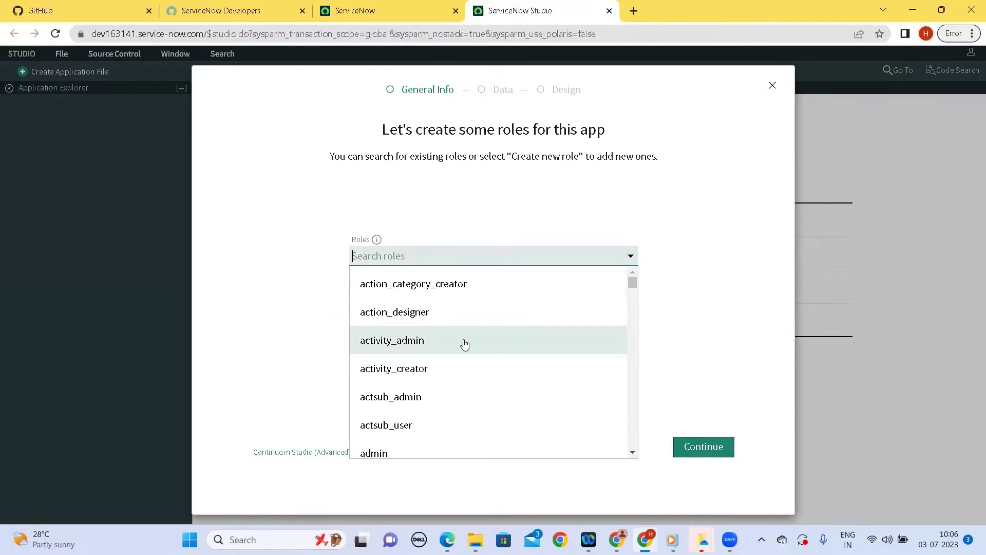
left_click(384, 454)
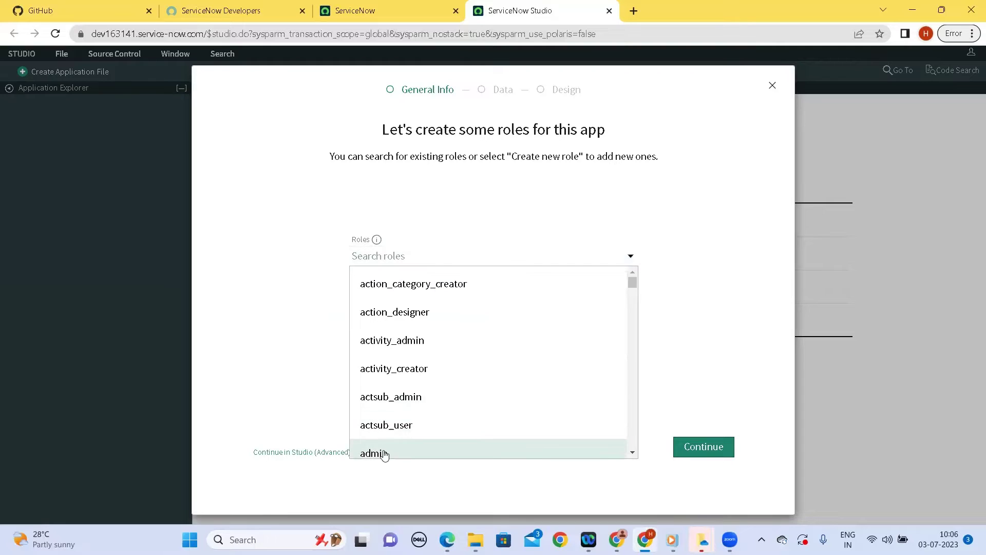
left_click(697, 452)
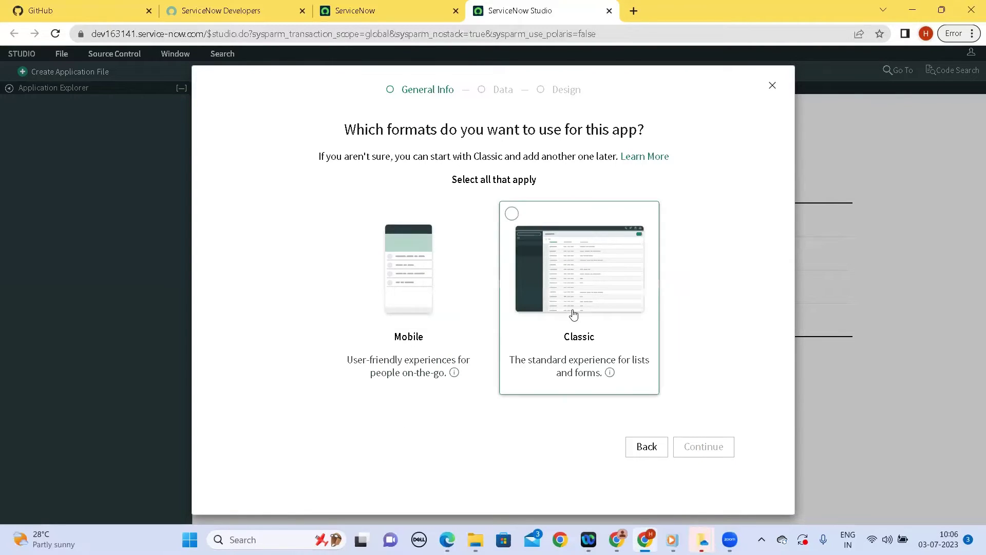
left_click(574, 315)
left_click(698, 451)
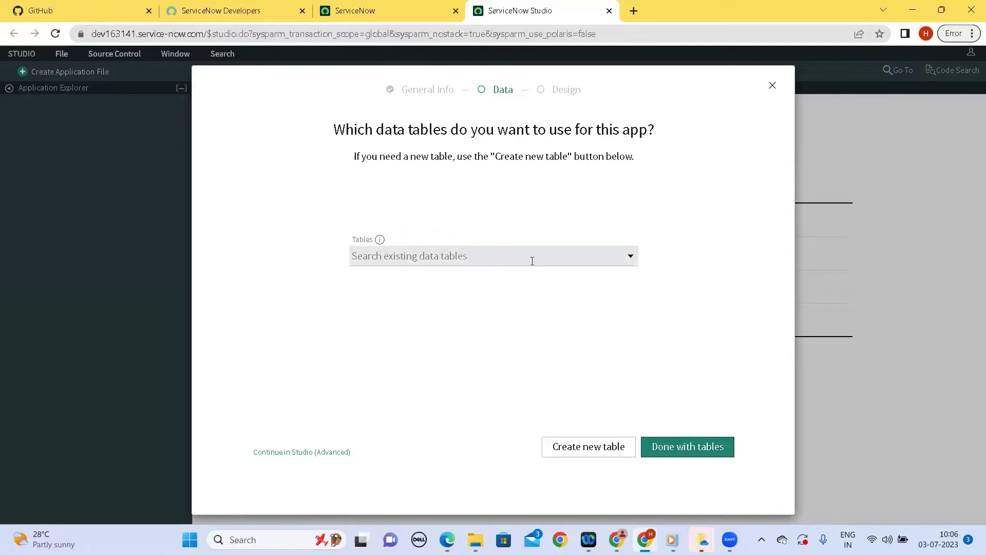
Add the Action [ecc_action] table as the app's data and move to design
left_click(631, 259)
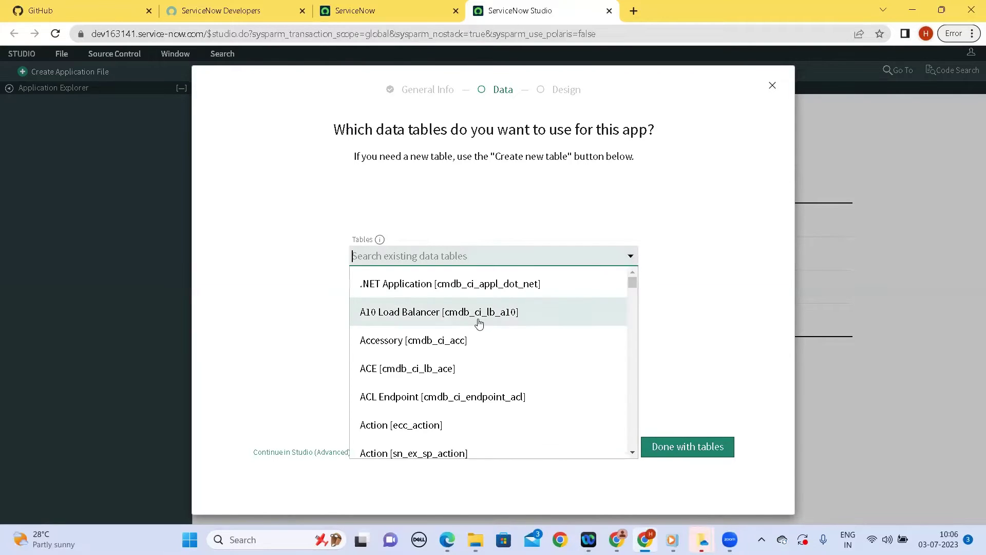
scroll(452, 339, "down", 1)
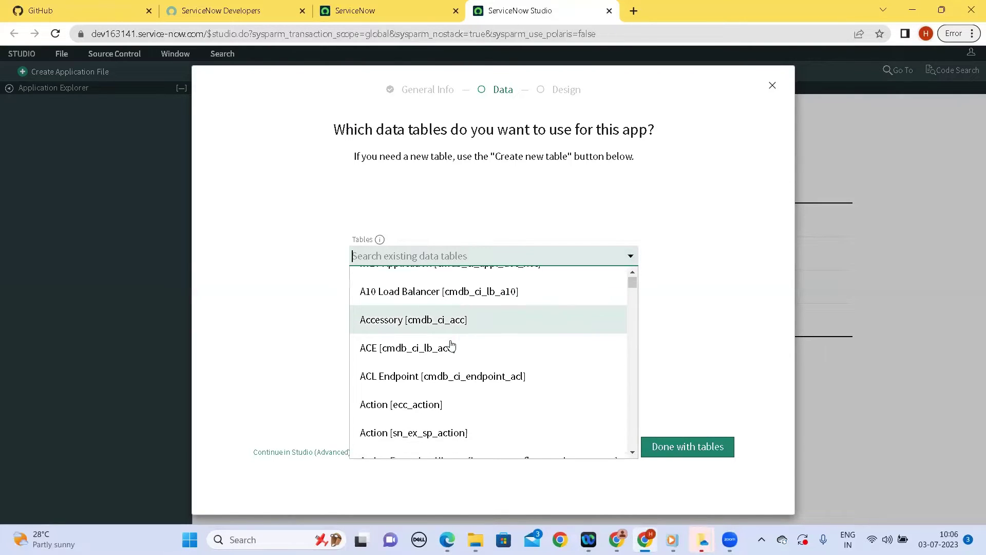
left_click(421, 402)
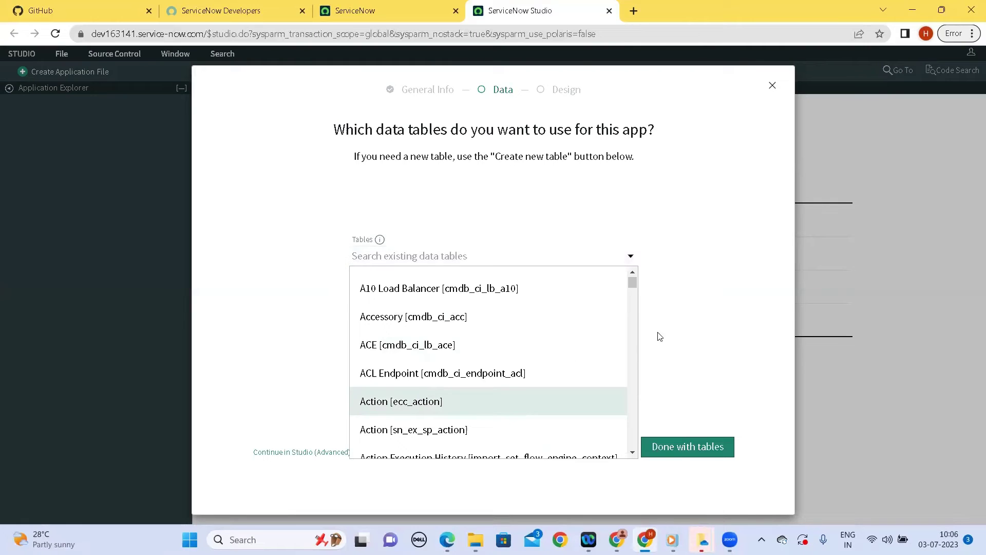
left_click(680, 449)
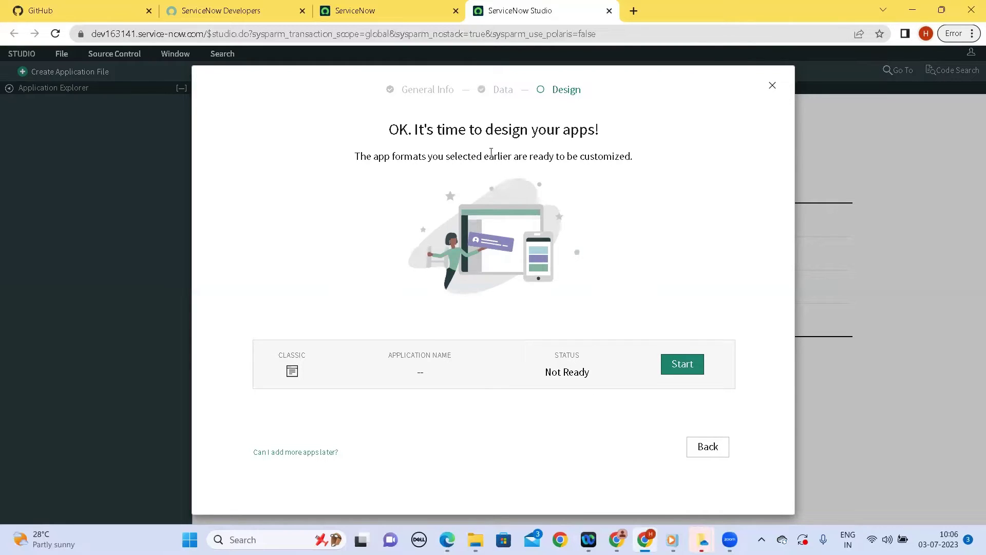
Design and create the Classic version of the app, then finish designing apps
left_click(683, 367)
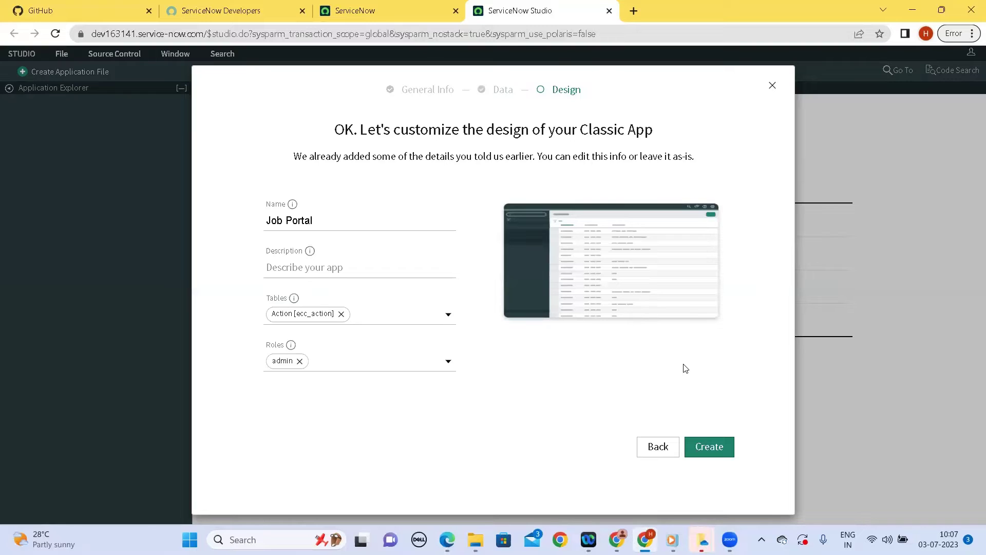
left_click(708, 448)
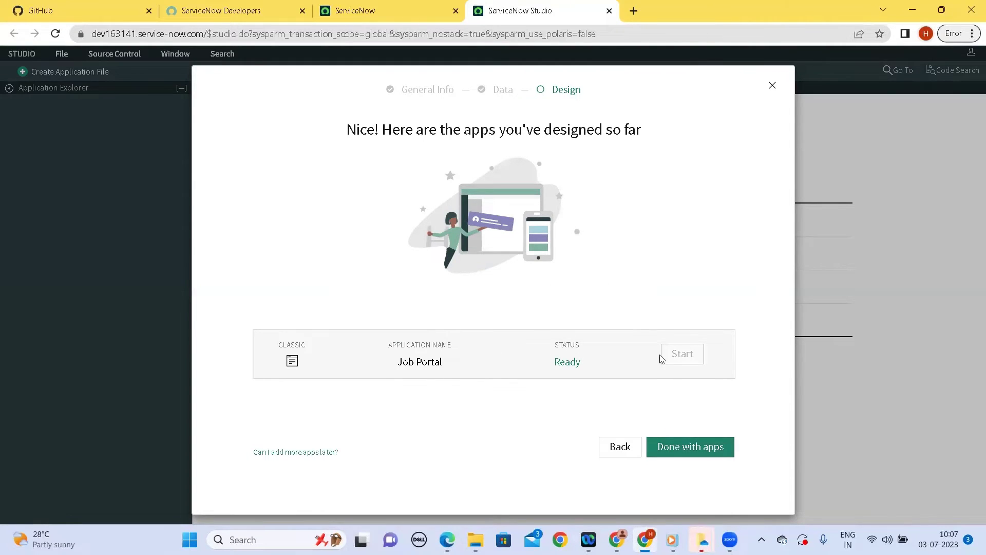
left_click(685, 448)
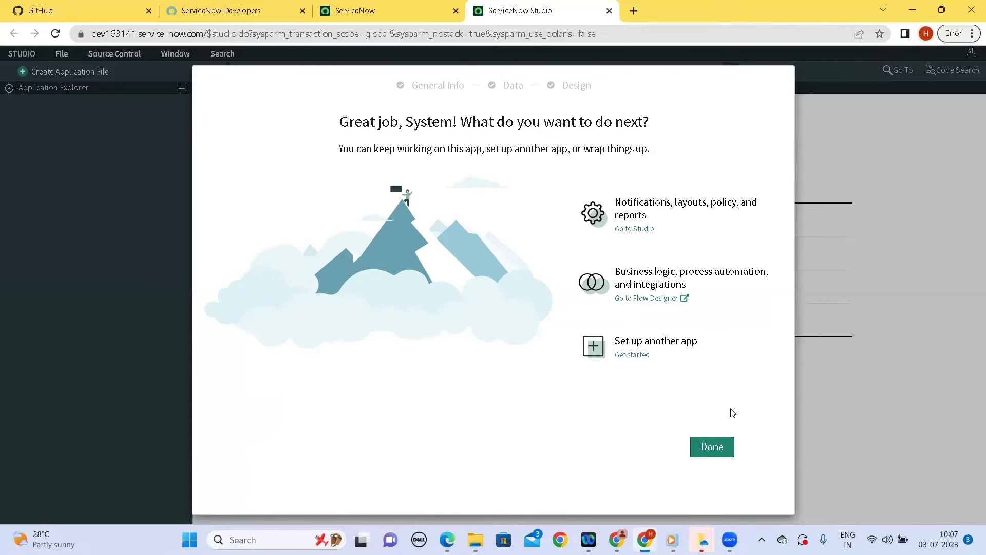
Close the completed wizard and open the Job Portal application
left_click(707, 454)
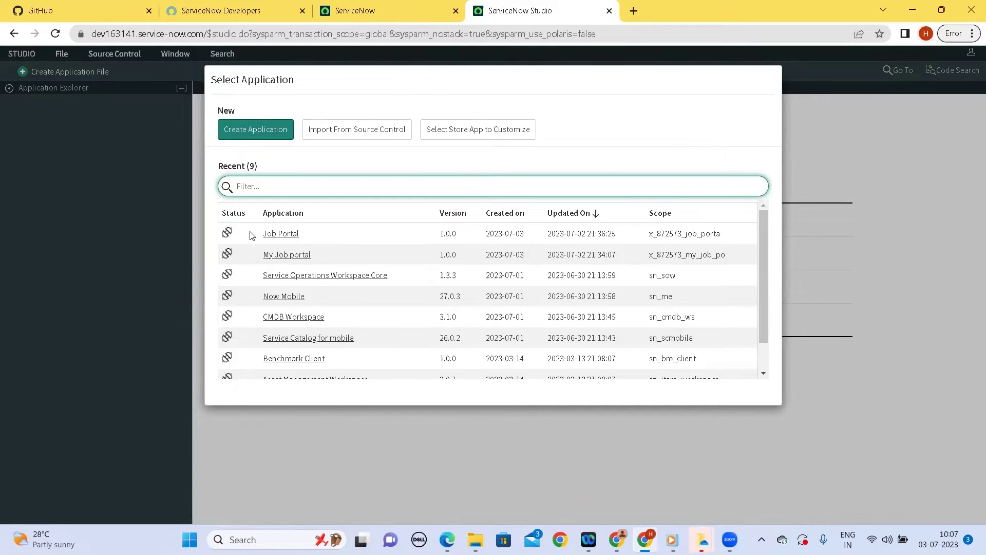
left_click(280, 234)
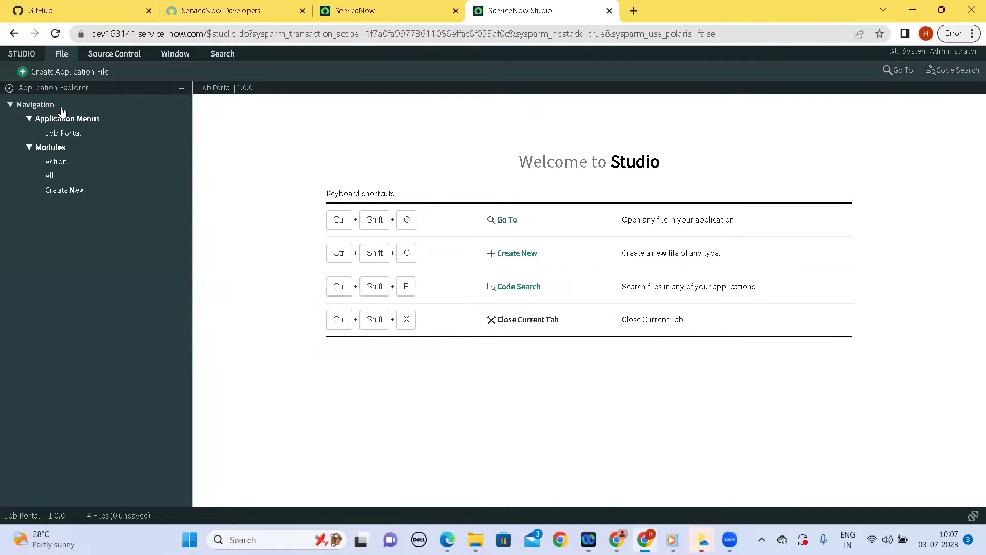
Open Link To Source Control and find the Credential list empty
left_click(118, 57)
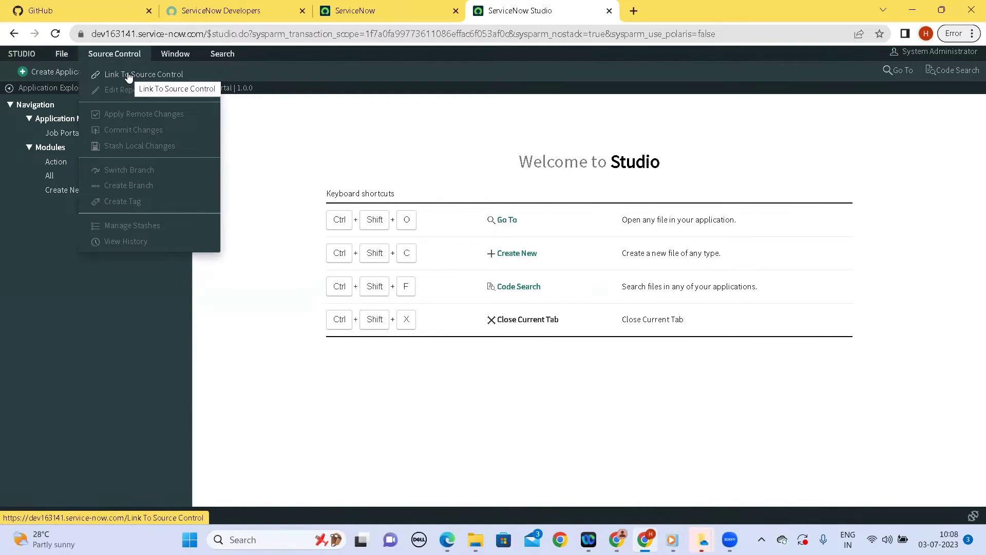
left_click(129, 76)
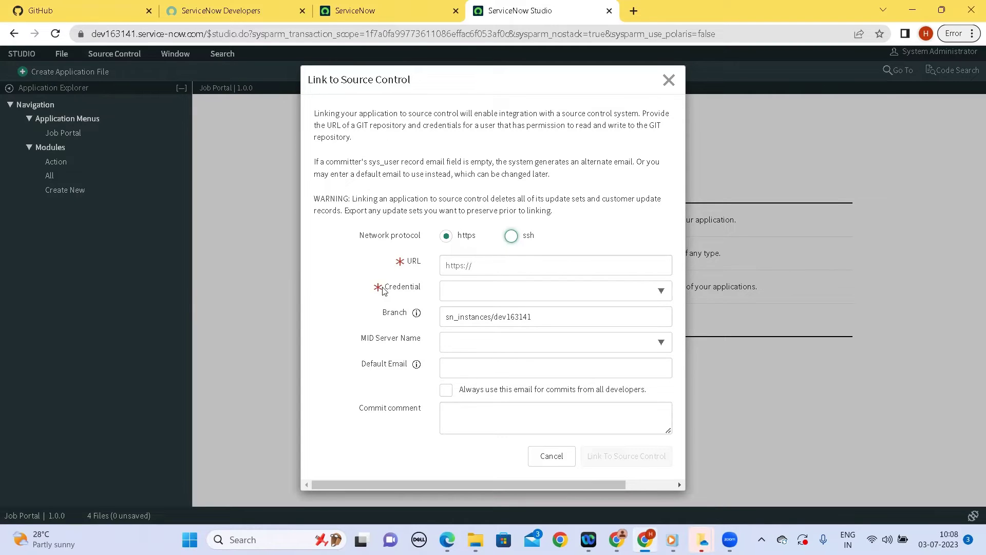
left_click(661, 291)
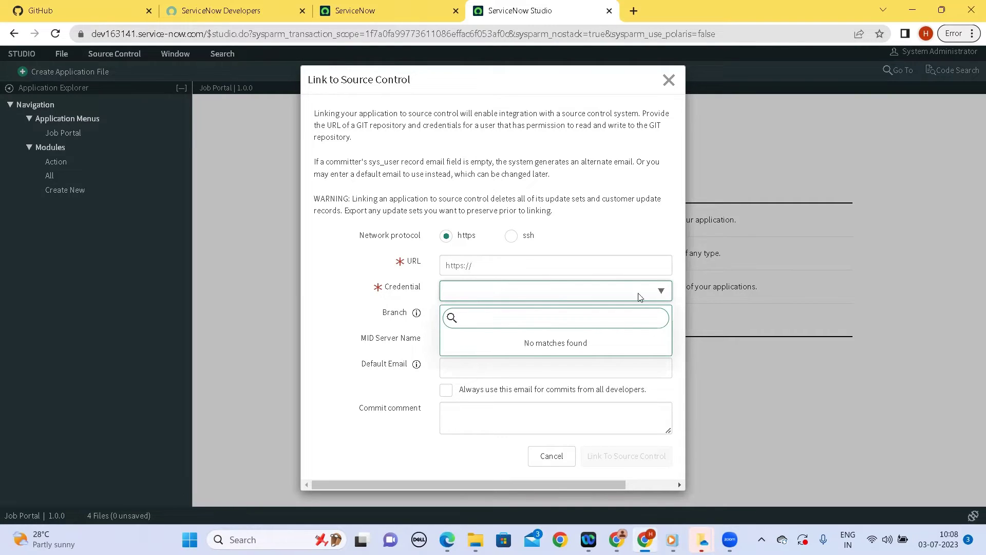
left_click(349, 307)
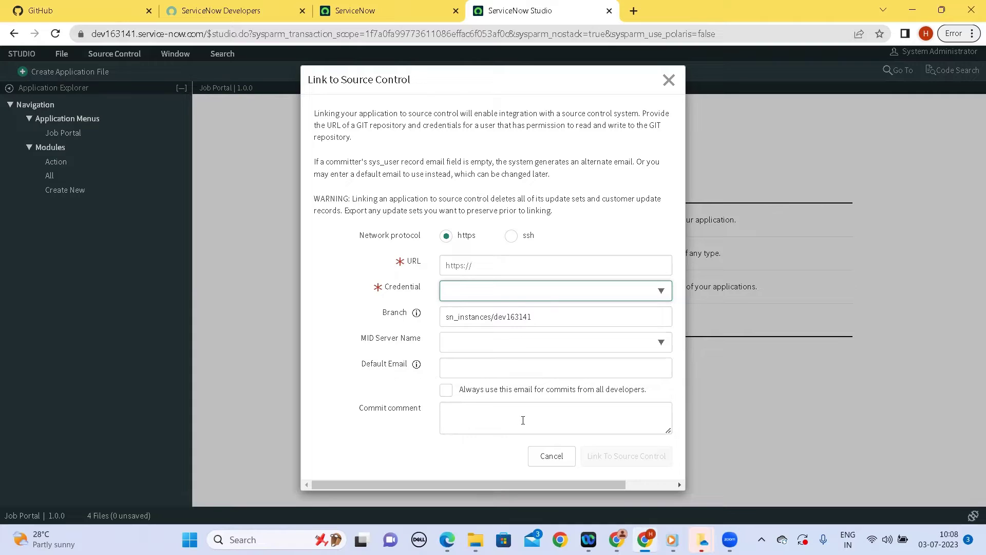
left_click(482, 264)
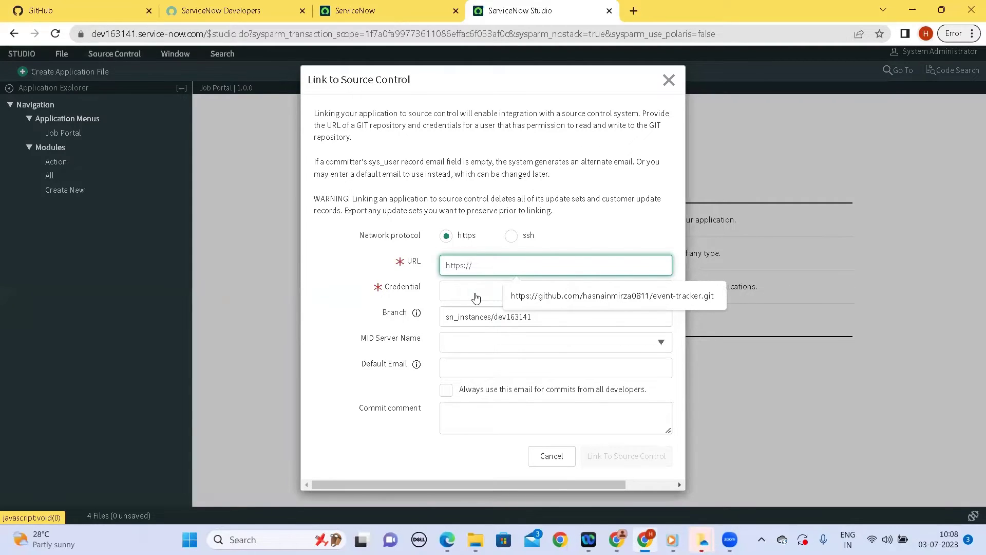
left_click(80, 11)
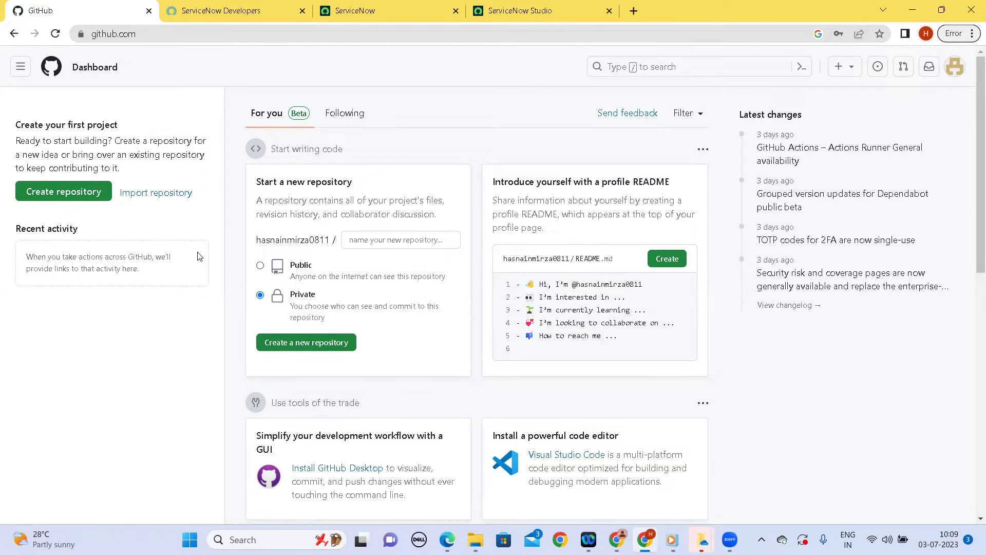
Create a public GitHub repository named job_portal
left_click(260, 266)
left_click(373, 241)
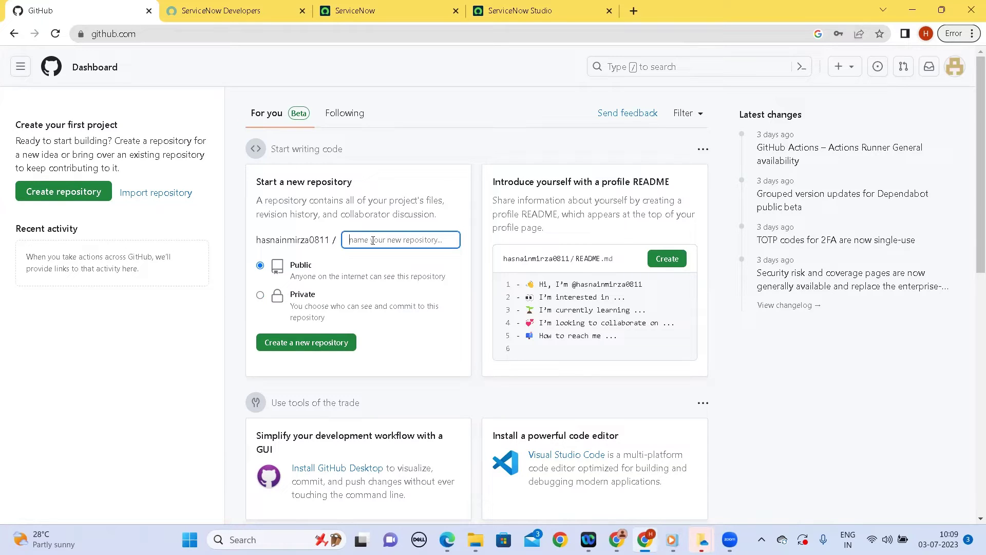
type("demo_a")
key("BackSpace")
key("BackSpace")
key("BackSpace")
key("BackSpace")
key("BackSpace")
key("BackSpace")
type("job_portal")
left_click(387, 342)
left_click(272, 342)
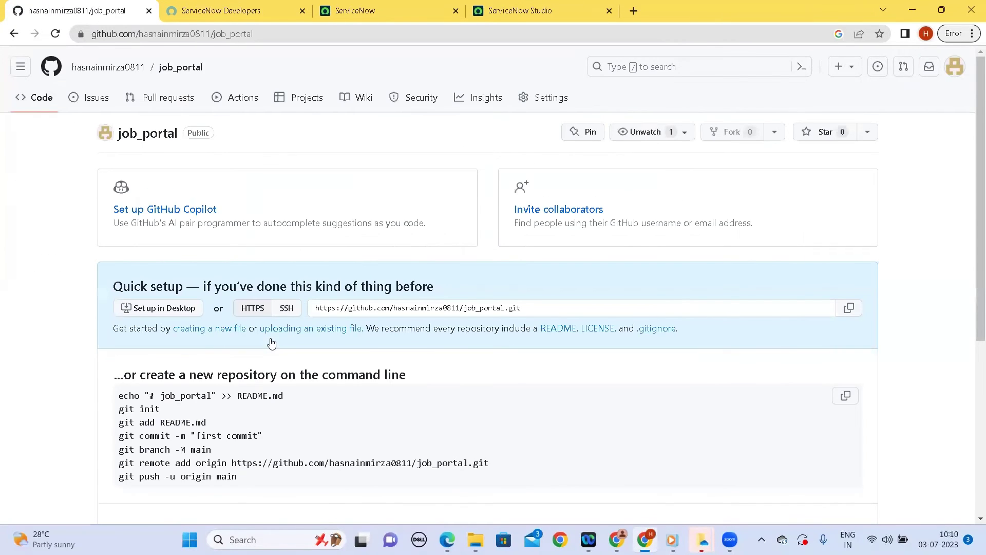
Copy the job_portal repository's HTTPS clone URL
scroll(272, 342, "down", 5)
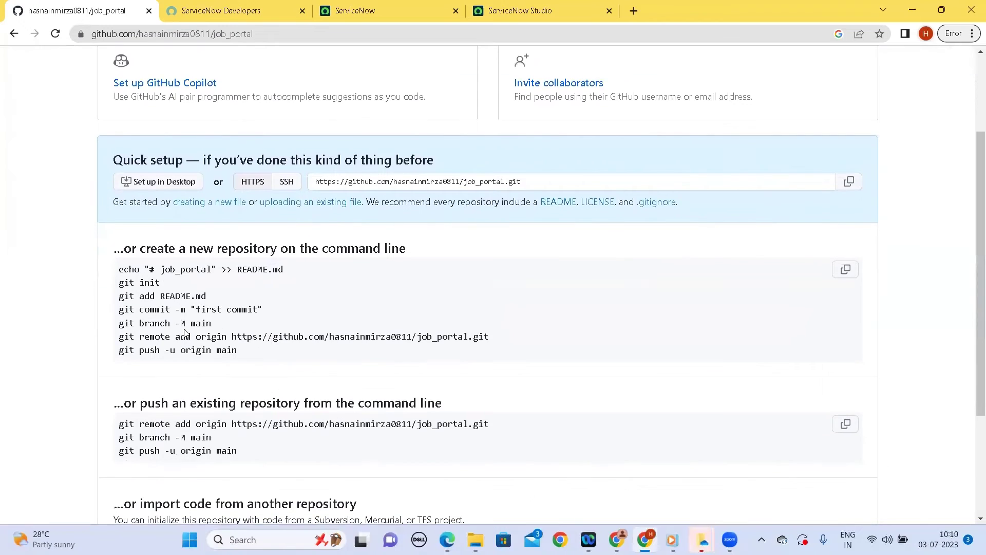
scroll(155, 200, "up", 2)
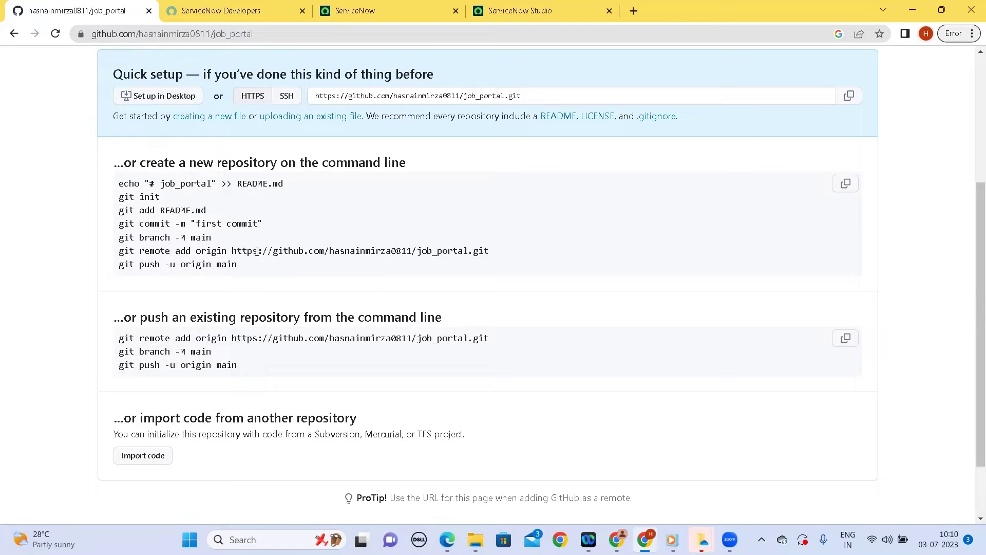
scroll(257, 251, "up", 4)
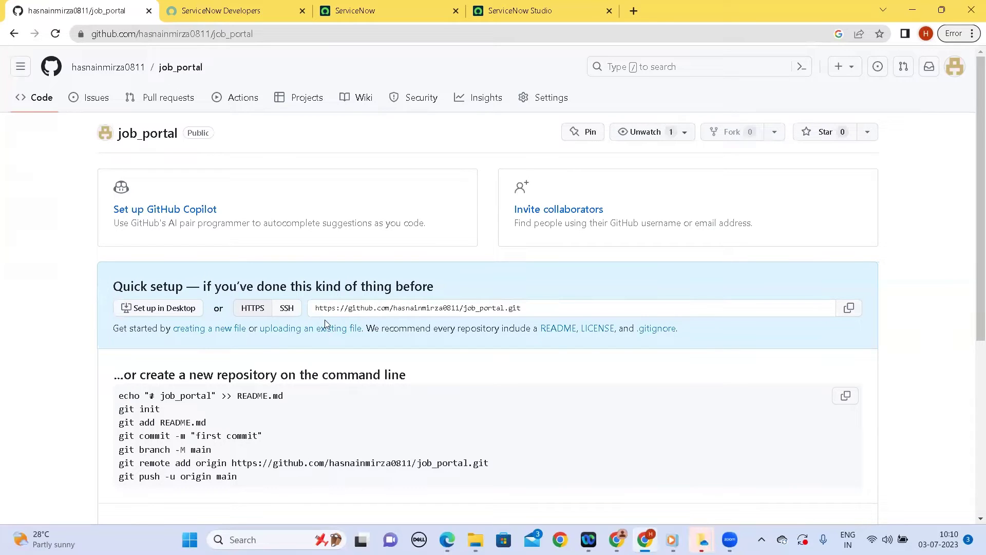
left_click(850, 308)
left_click(240, 11)
Paste the job_portal HTTPS URL into the Link to Source Control URL field
left_click(369, 8)
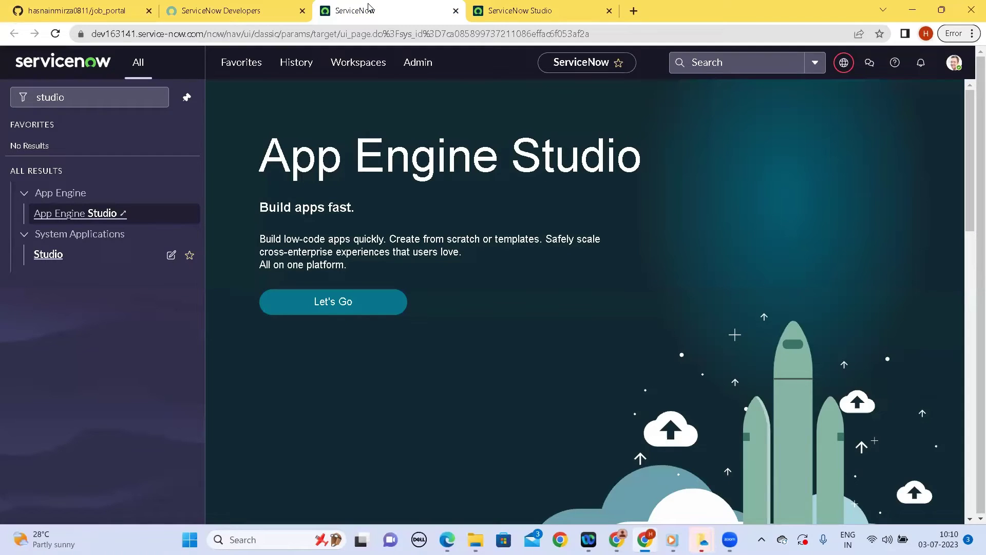
left_click(537, 9)
left_click(464, 267)
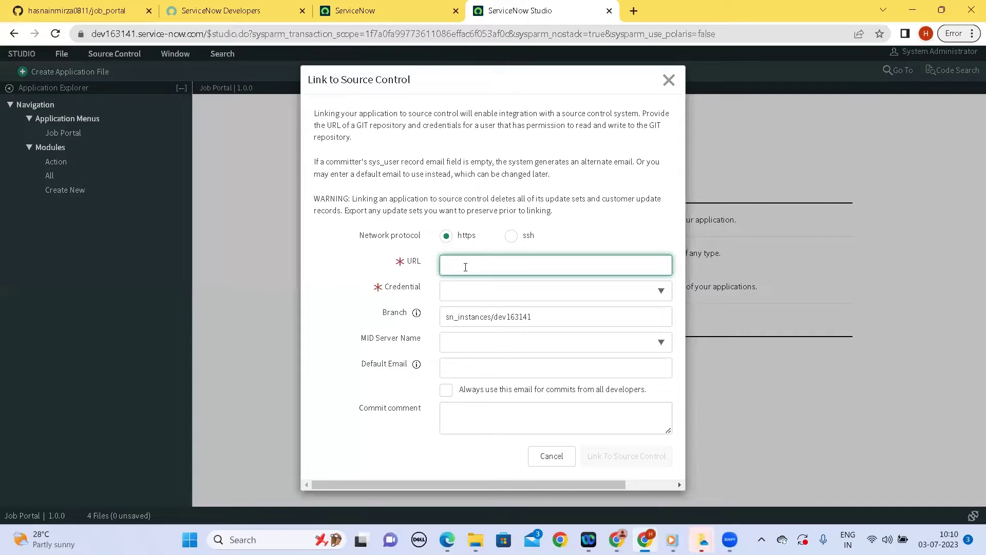
key("ctrl+v")
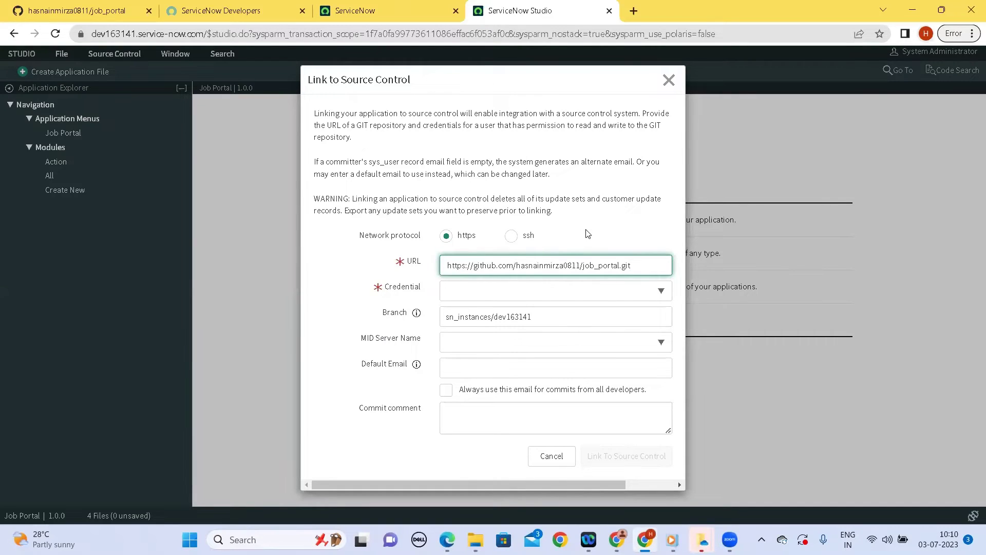
left_click(589, 234)
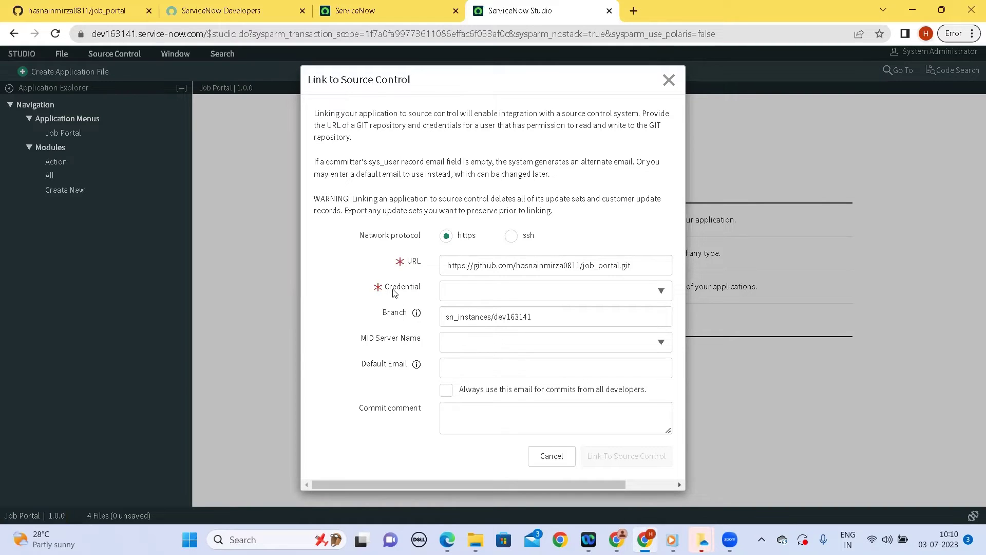
left_click(401, 11)
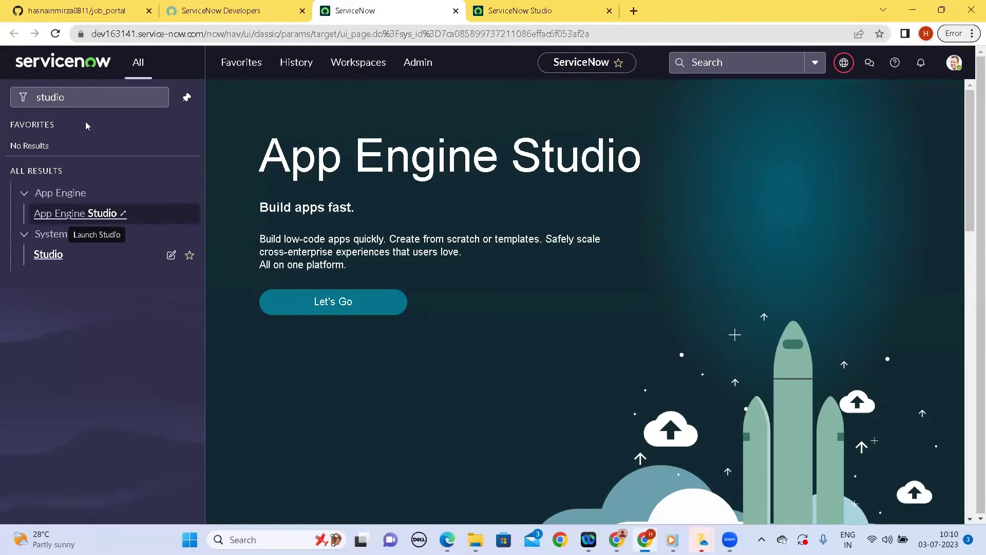
Filter the navigator for 'credenti' and open the Credentials list
left_click(79, 96)
key("BackSpace")
key("BackSpace")
key("BackSpace")
key("BackSpace")
key("BackSpace")
key("BackSpace")
type("cred")
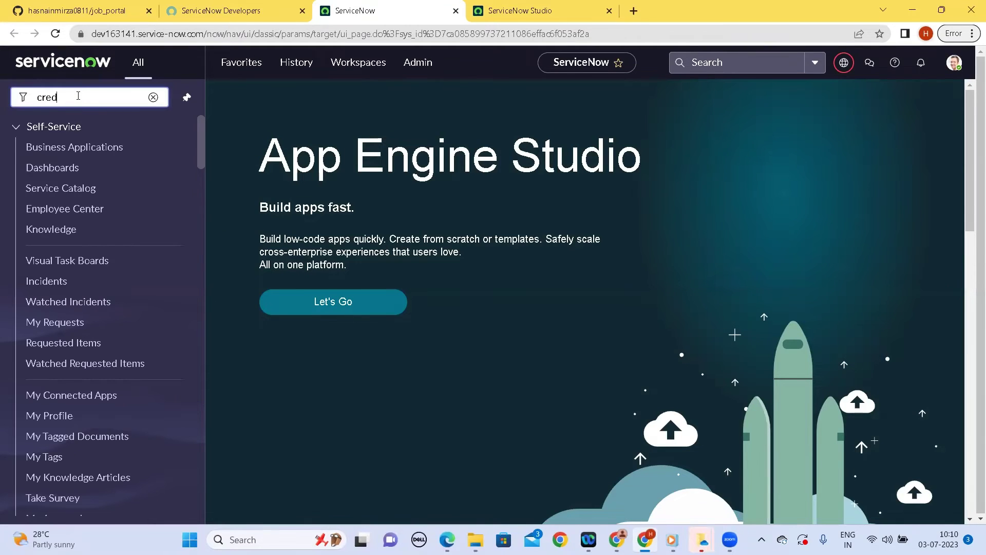
type("enti")
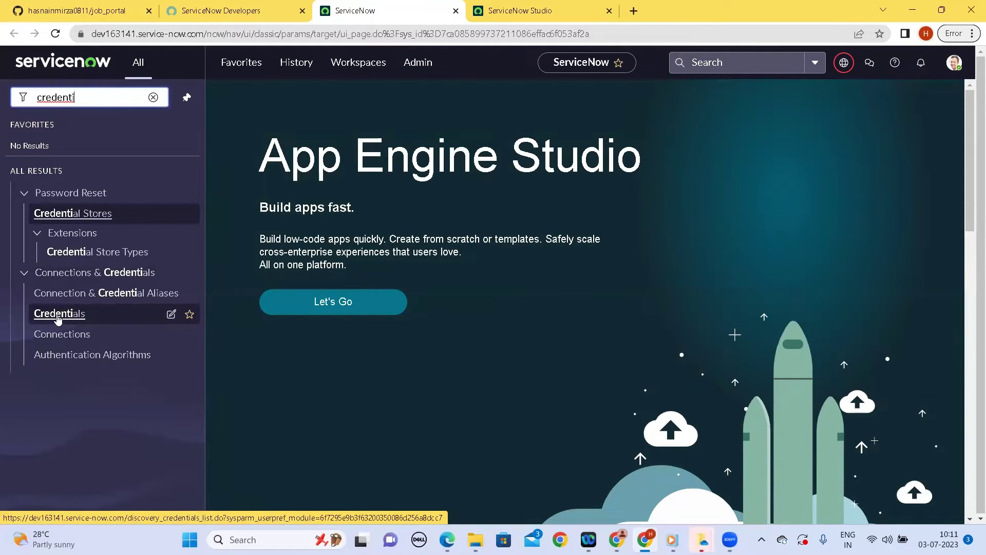
left_click(58, 318)
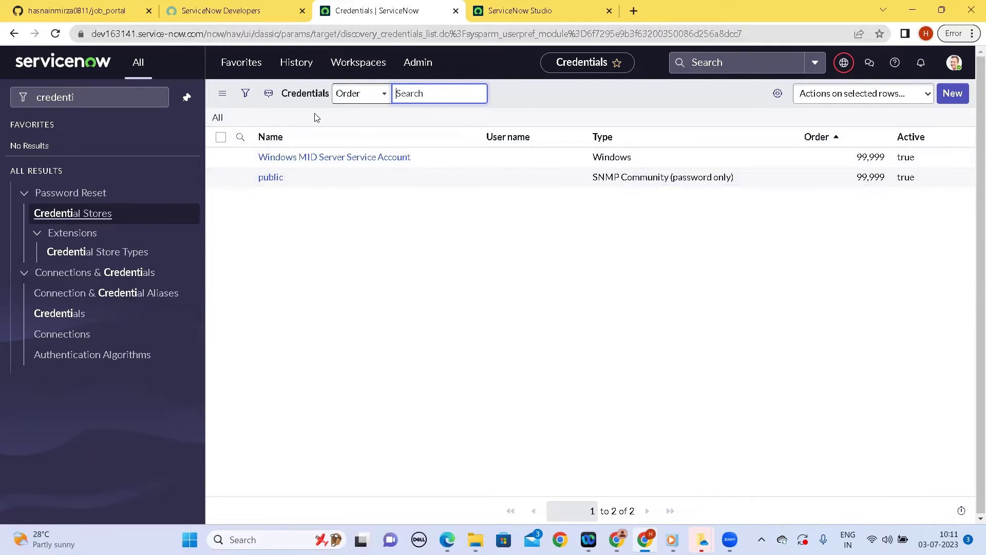
Start a new Basic Auth Credentials record from the Credentials list
left_click(511, 11)
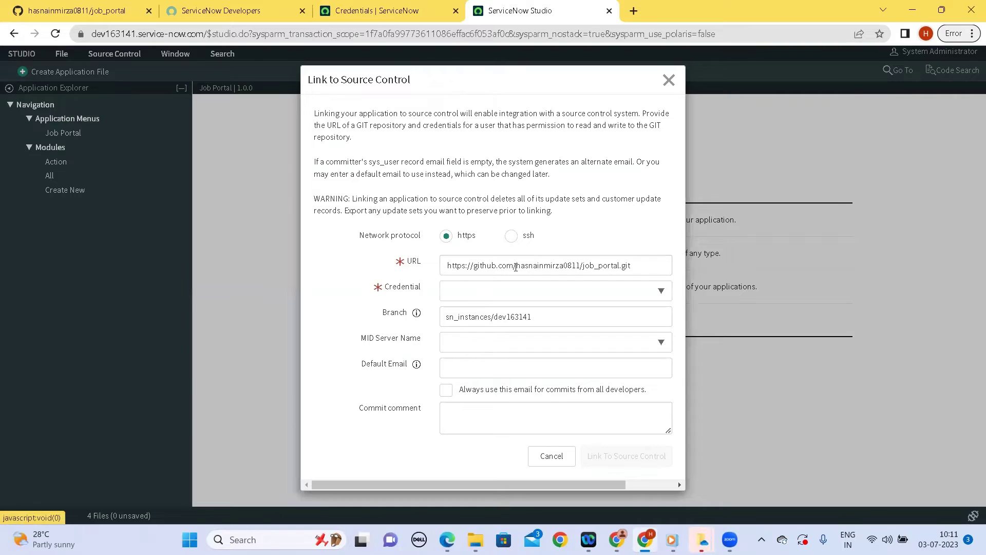
left_click(369, 11)
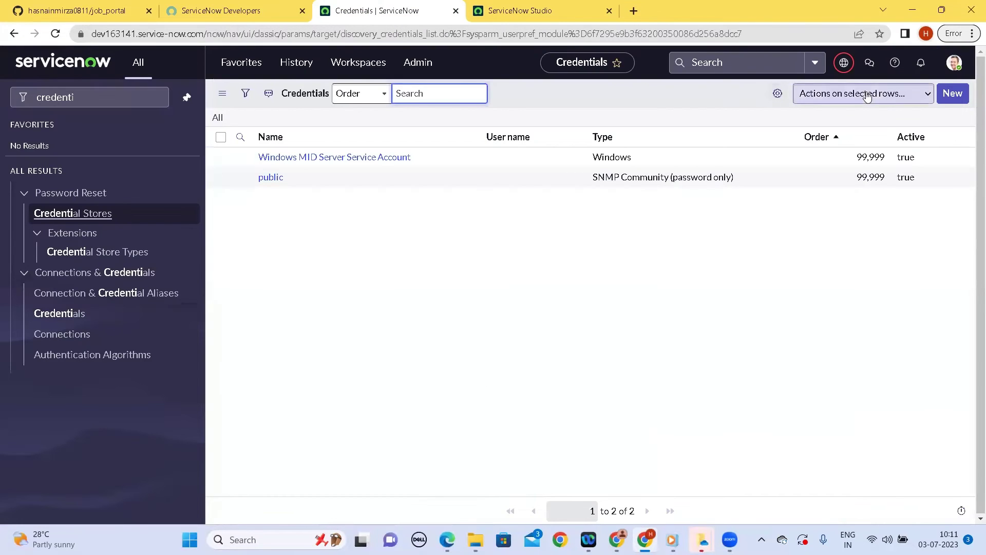
left_click(953, 94)
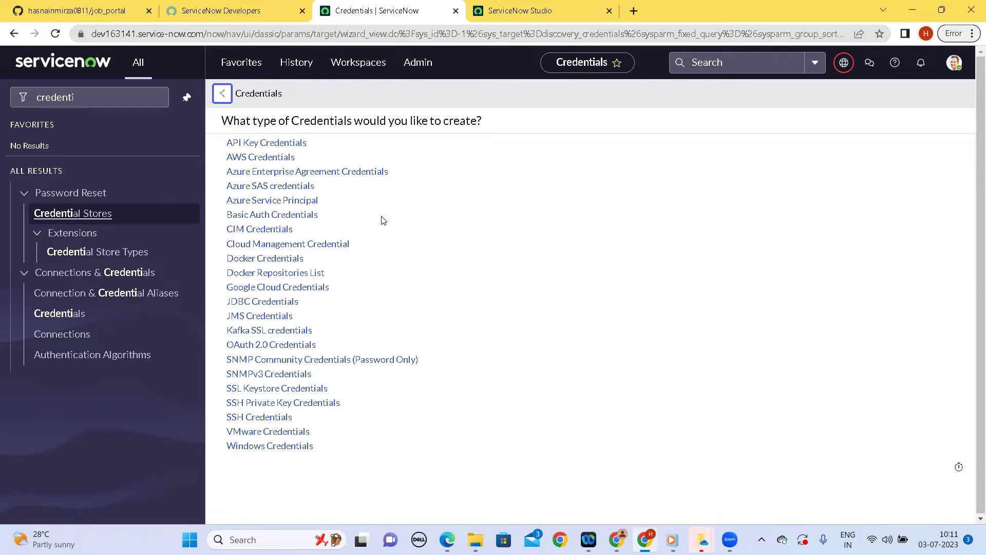
left_click(288, 214)
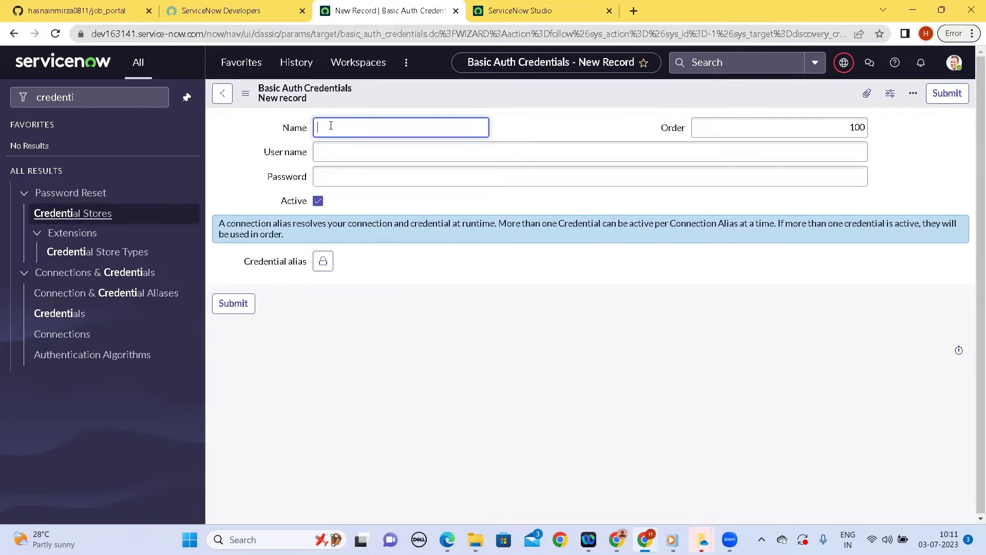
Name the credential 'Github Credentials', enter the GitHub user name, and go to Password
type("Github Credenti")
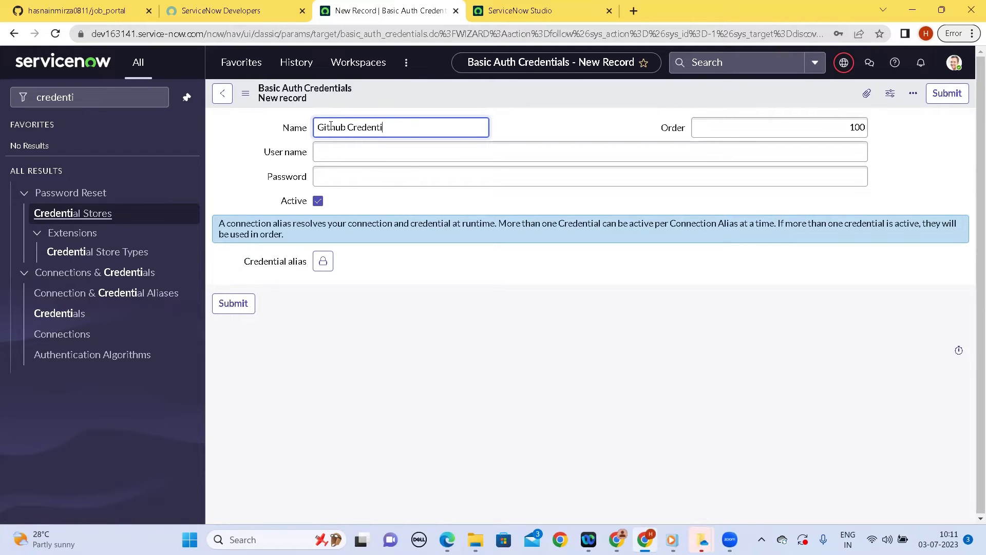
type("slals")
left_click(331, 149)
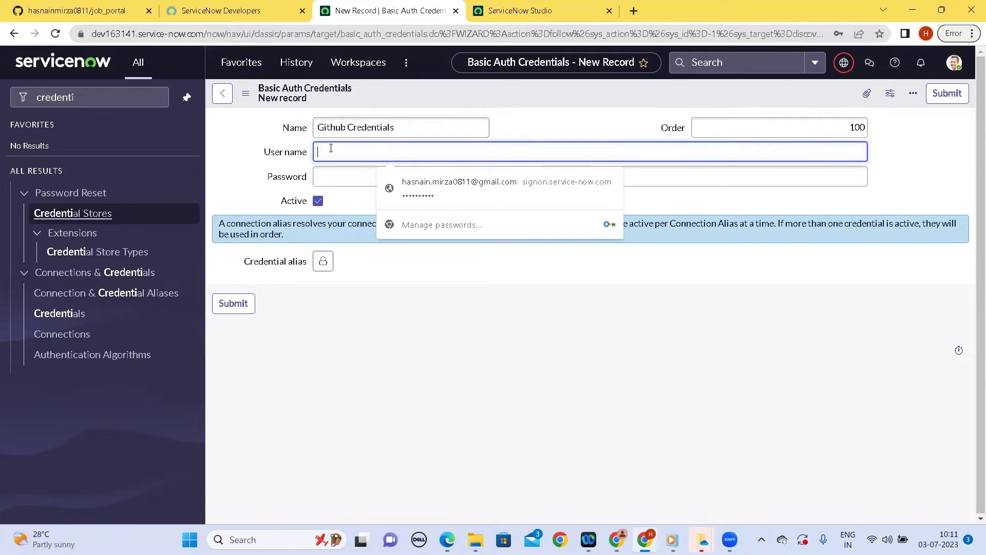
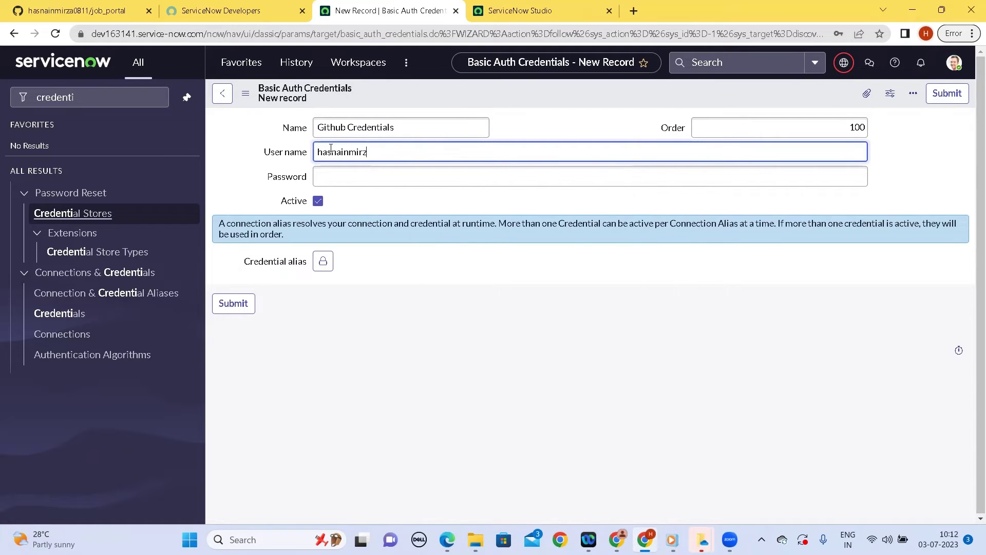
left_click(353, 205)
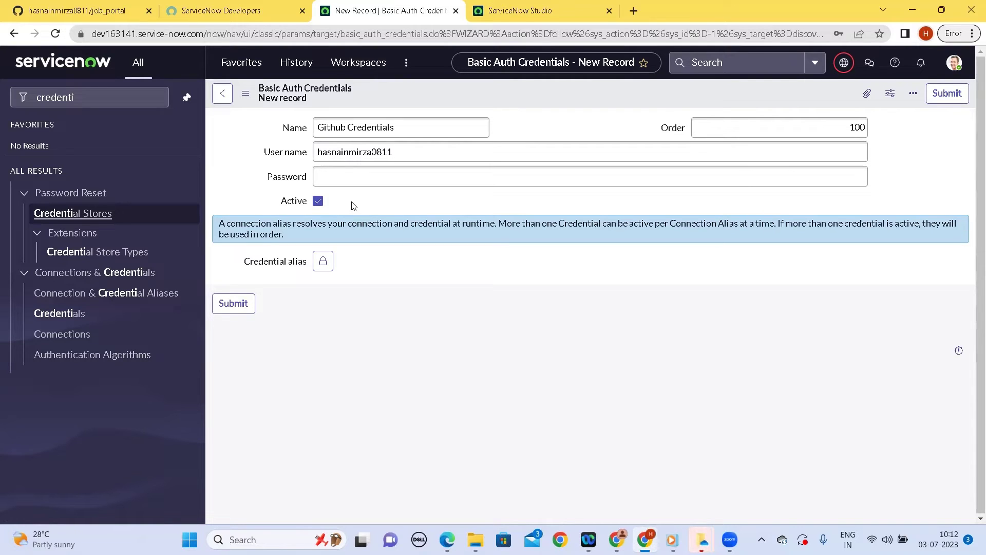
left_click(330, 174)
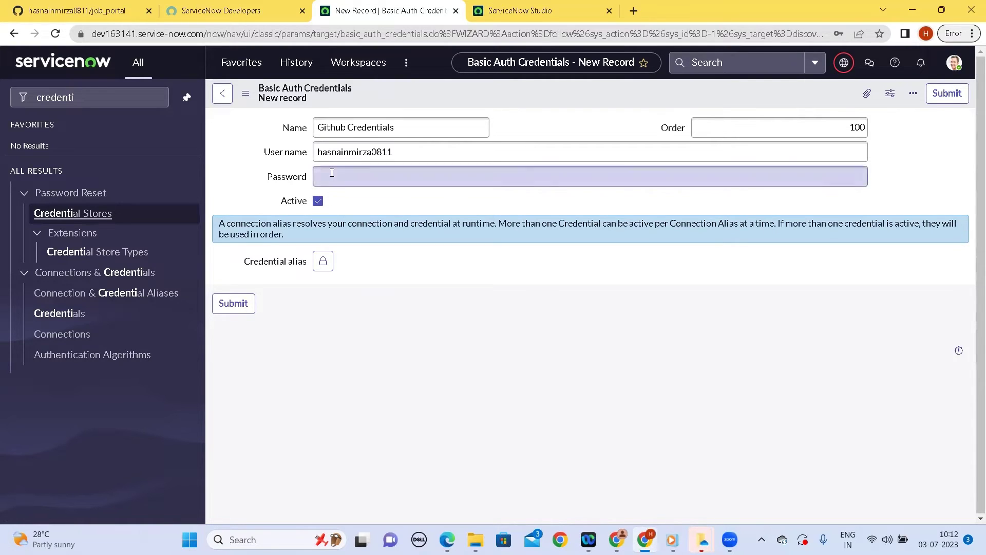
Go from job_portal to Settings > Developer settings > Personal access tokens > Tokens (classic)
left_click(112, 6)
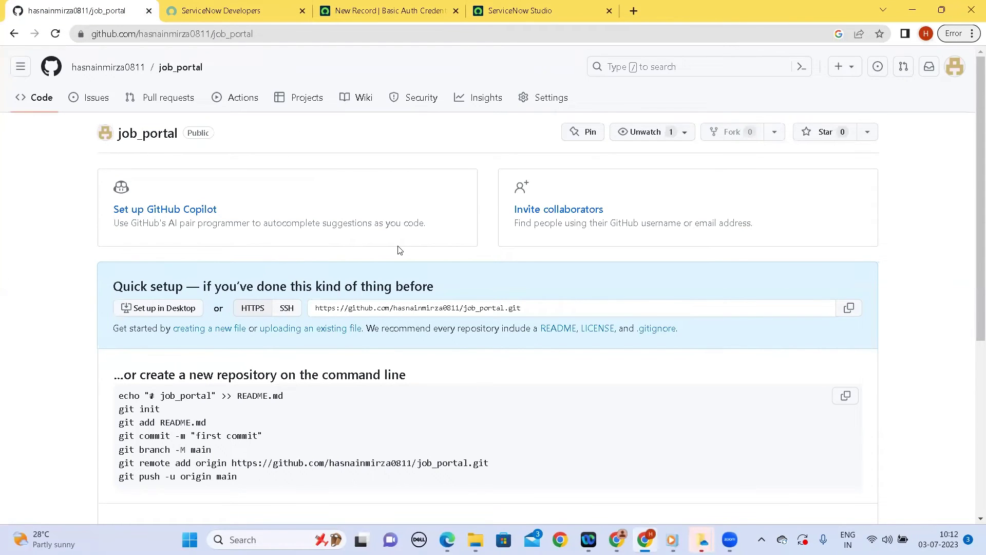
scroll(343, 324, "down", 3)
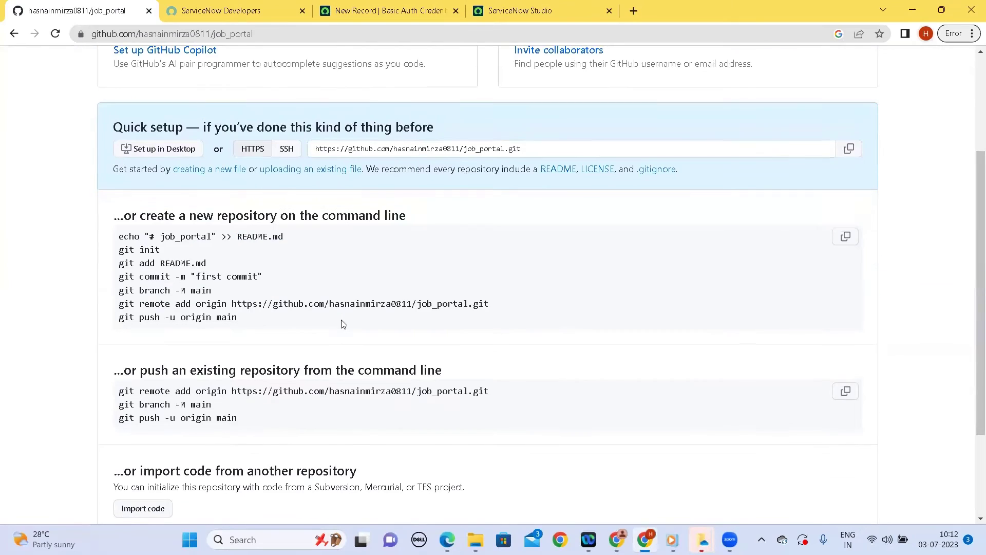
scroll(749, 163, "up", 3)
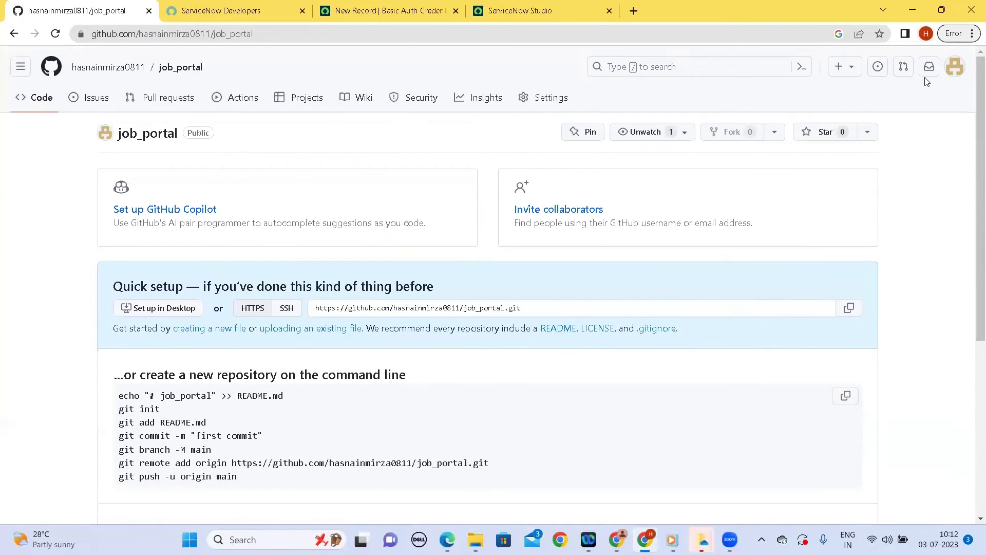
left_click(955, 66)
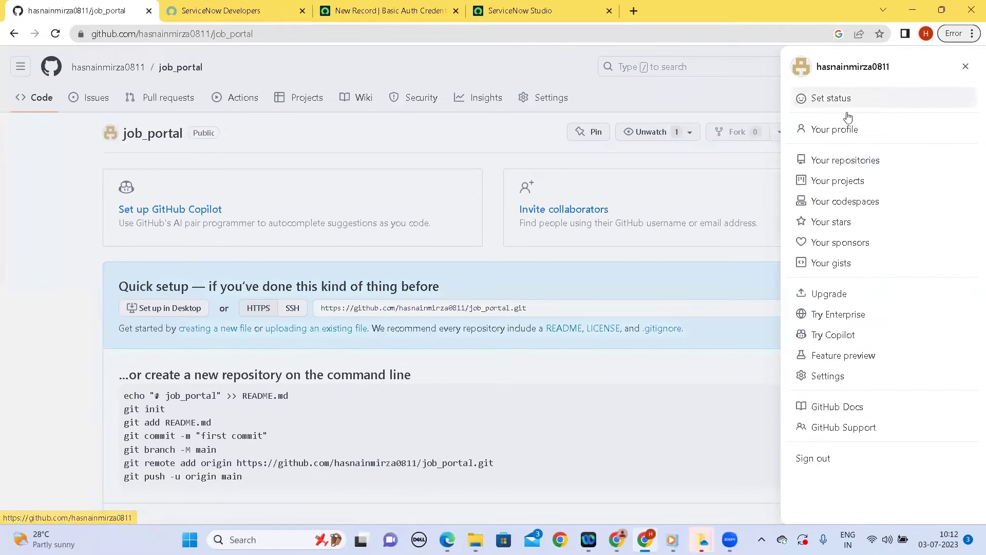
left_click(849, 377)
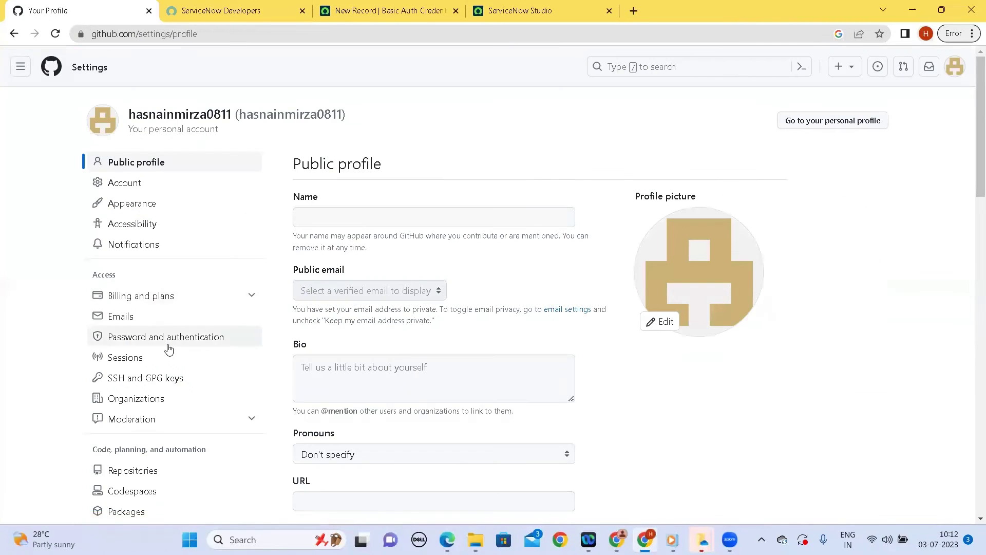
scroll(166, 348, "down", 15)
scroll(160, 392, "up", 3)
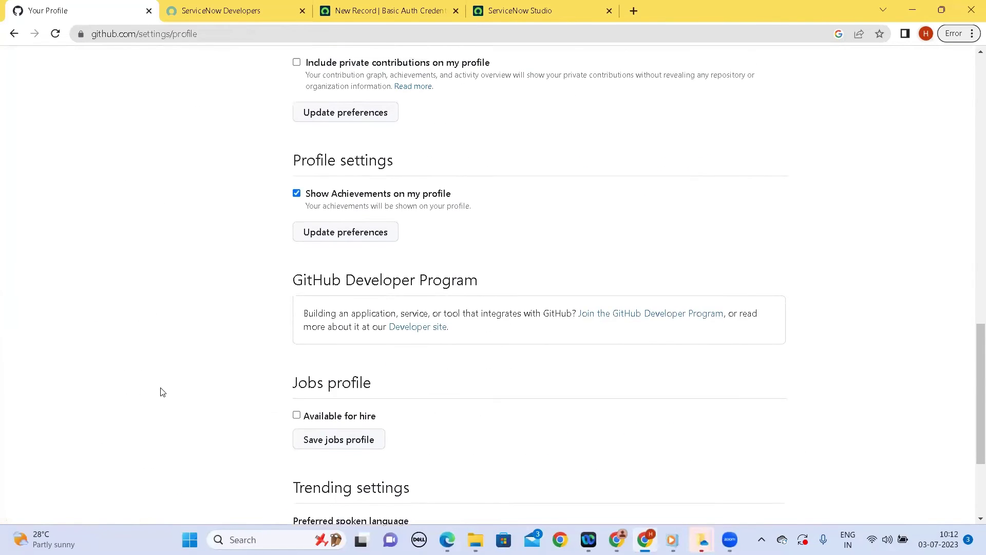
scroll(160, 392, "up", 6)
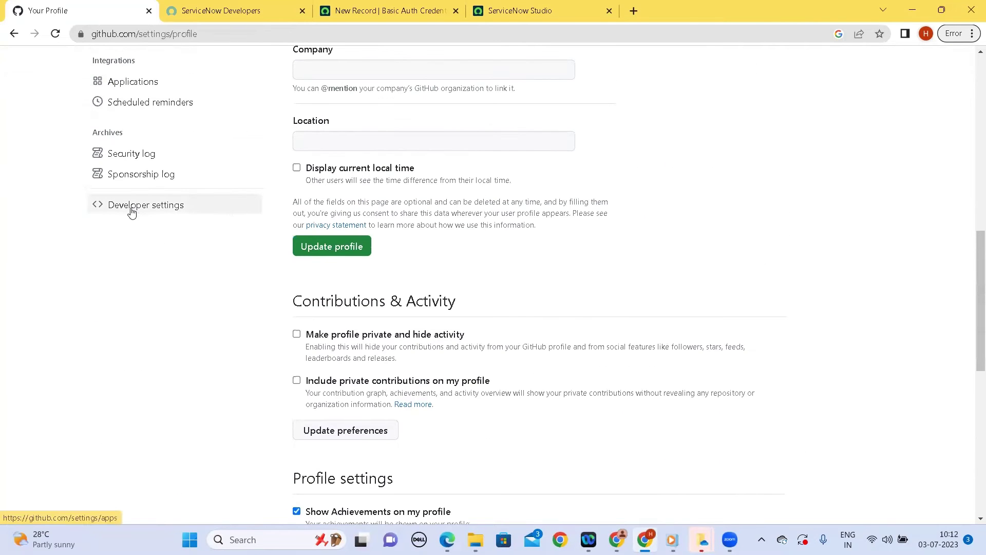
left_click(132, 208)
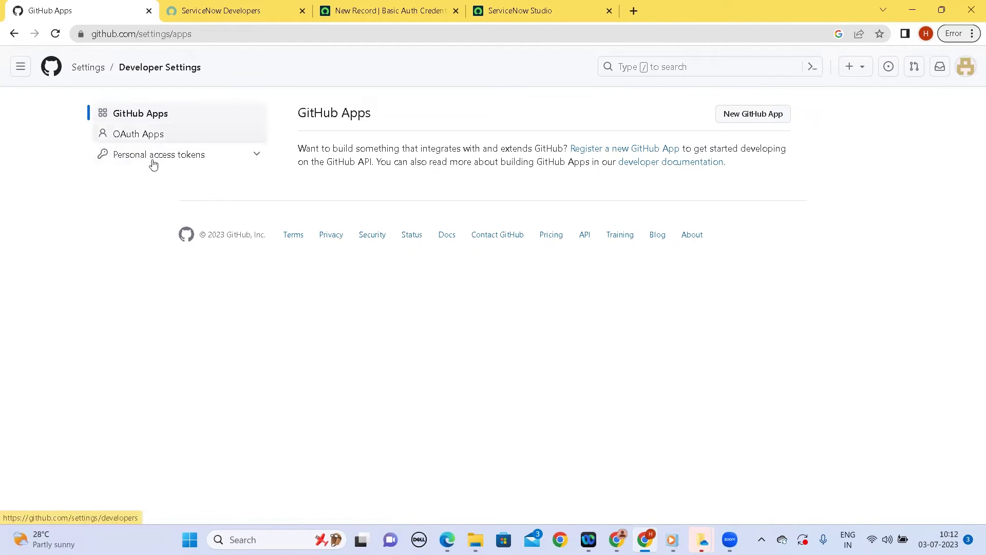
left_click(253, 152)
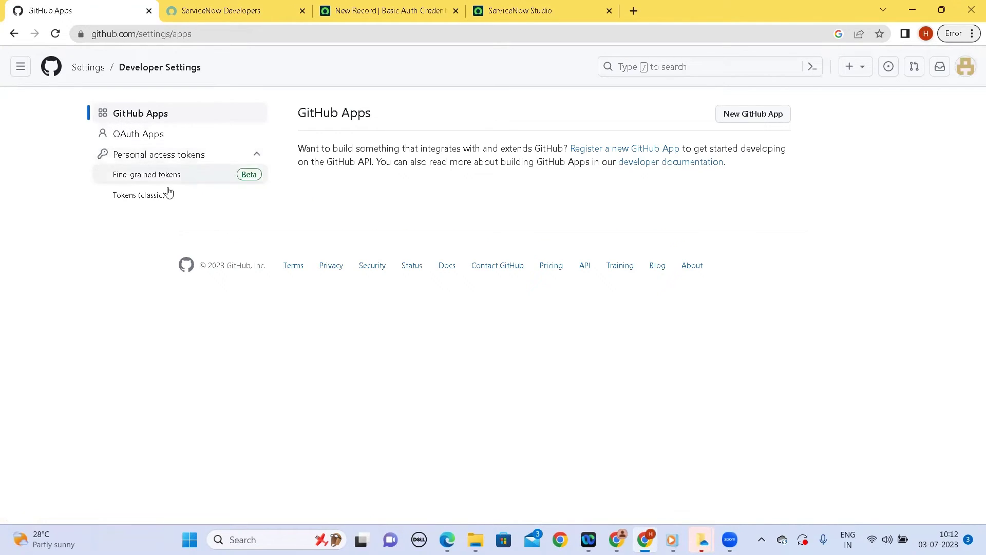
left_click(161, 195)
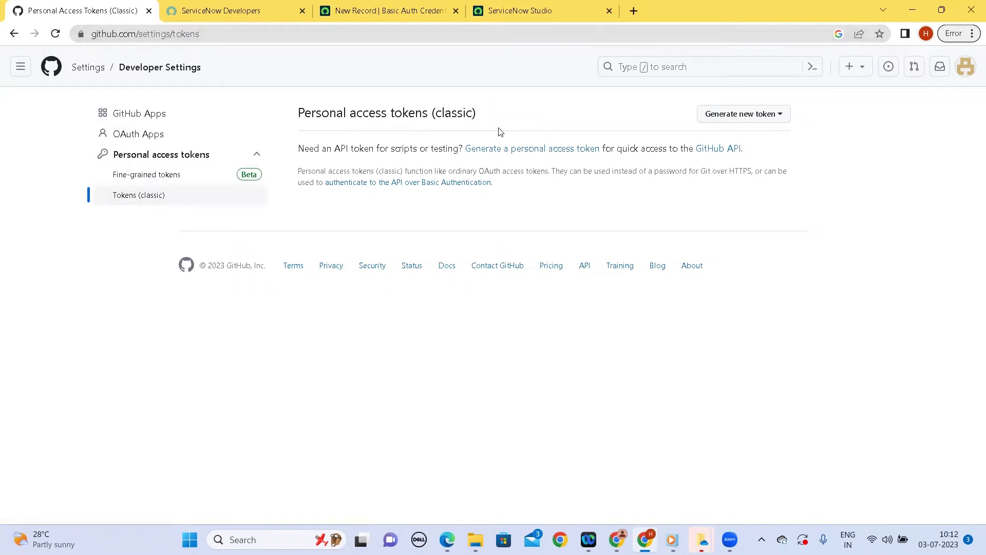
Begin a classic token expiring in 7 days with note 'Using this for Servicenow PD'
left_click(750, 120)
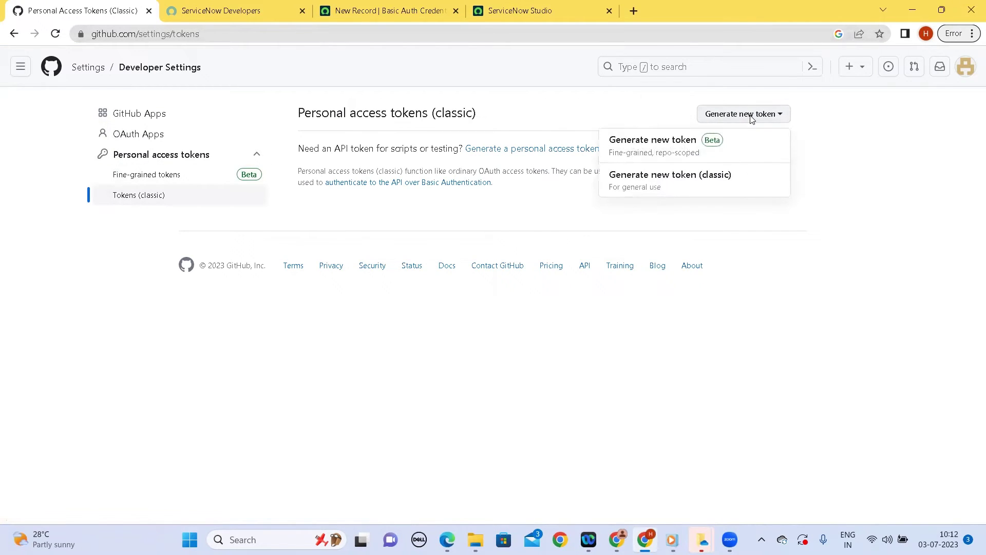
left_click(675, 179)
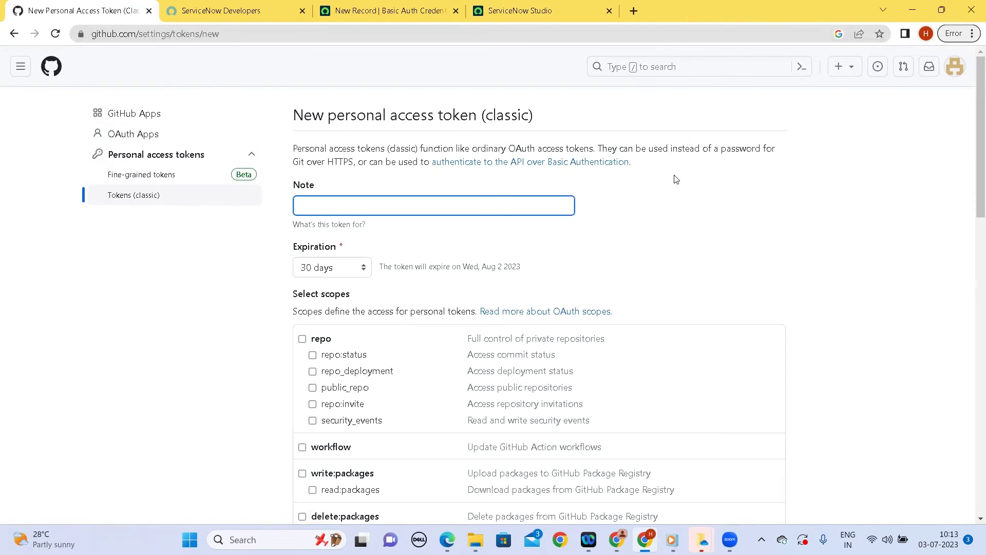
left_click(362, 270)
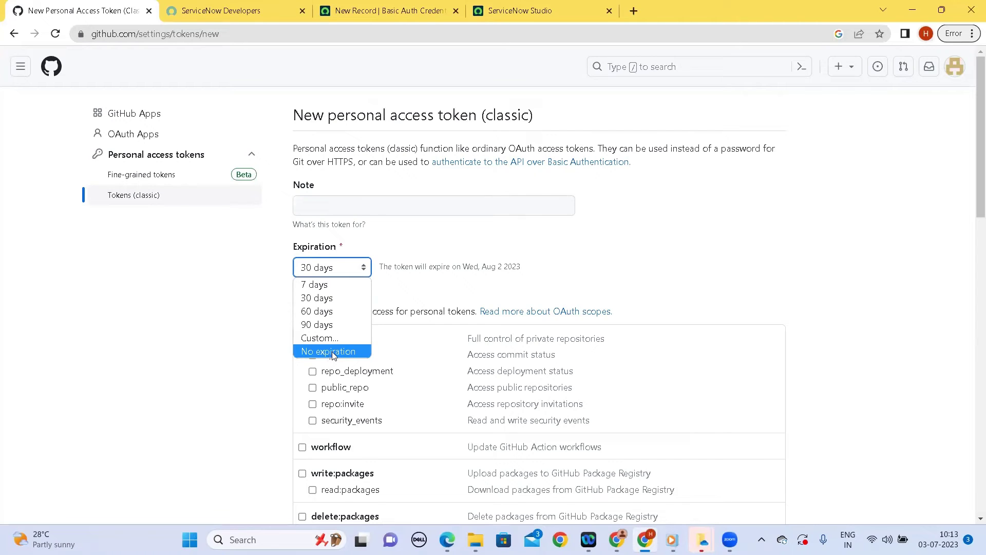
left_click(358, 283)
left_click(367, 211)
type("Usi")
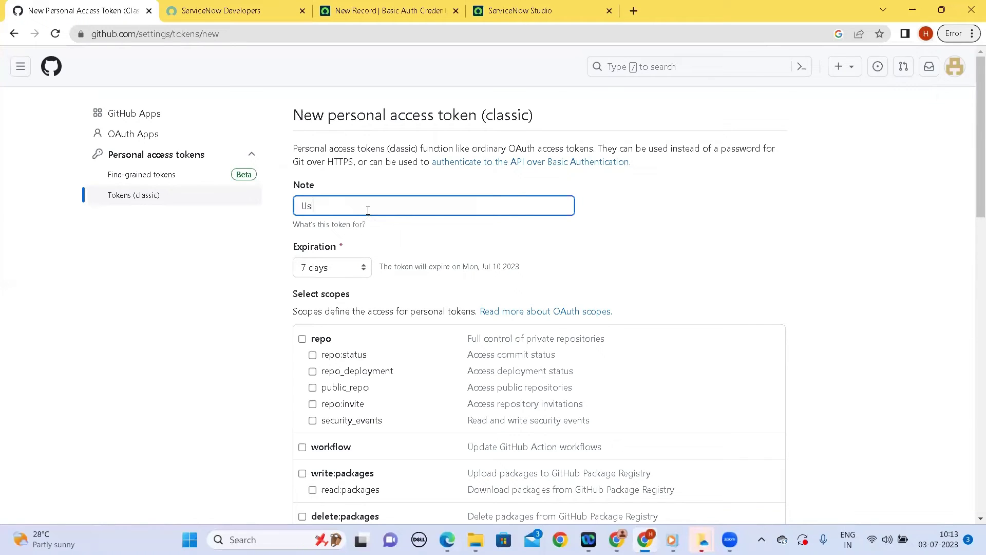
type("ng this for Servicenow PDI")
Tick the repo, write:packages, admin:public_key and user scopes for the token
left_click(414, 240)
scroll(414, 240, "down", 3)
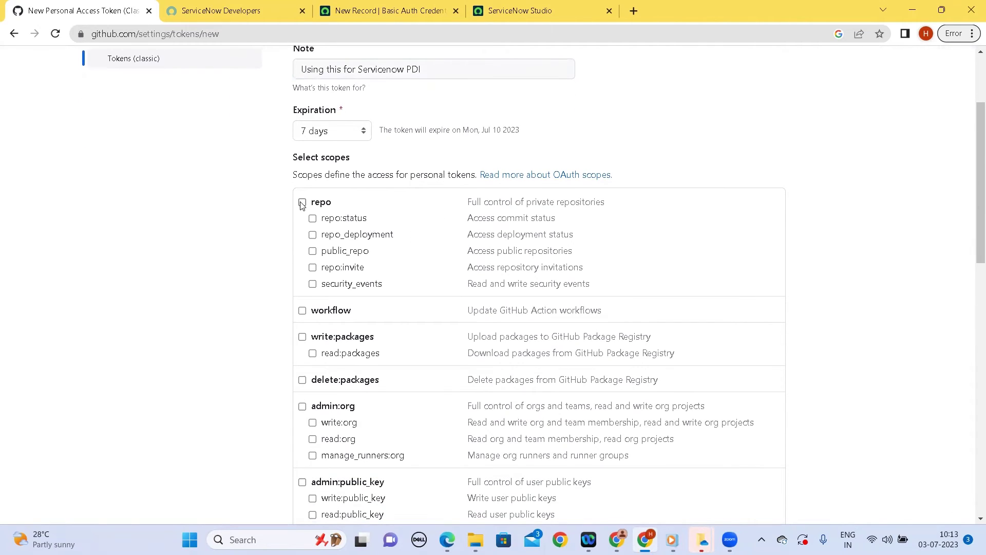
left_click(302, 203)
scroll(438, 301, "down", 3)
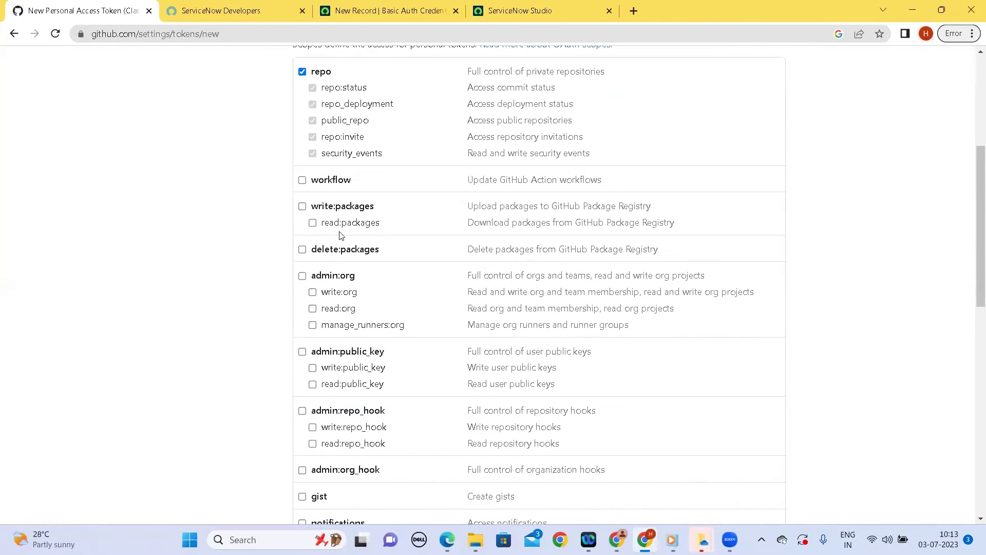
left_click(303, 206)
scroll(303, 210, "down", 1)
scroll(303, 210, "down", 2)
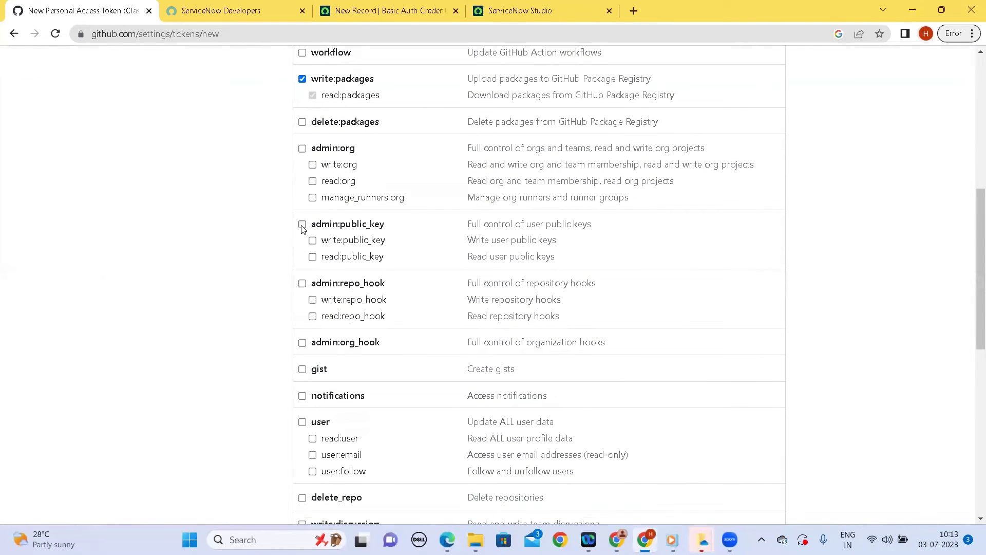
left_click(302, 225)
scroll(302, 228, "down", 2)
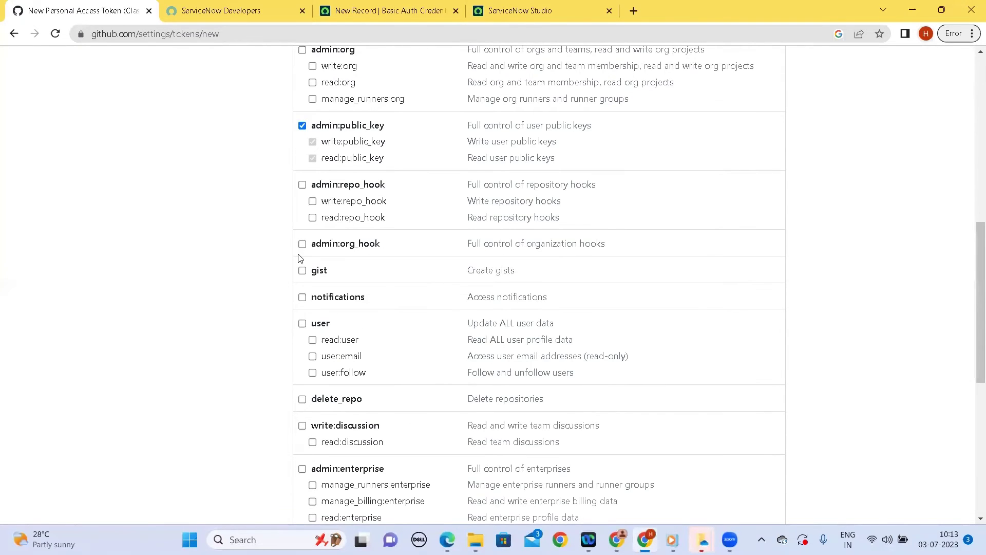
scroll(304, 256, "down", 1)
scroll(363, 259, "down", 2)
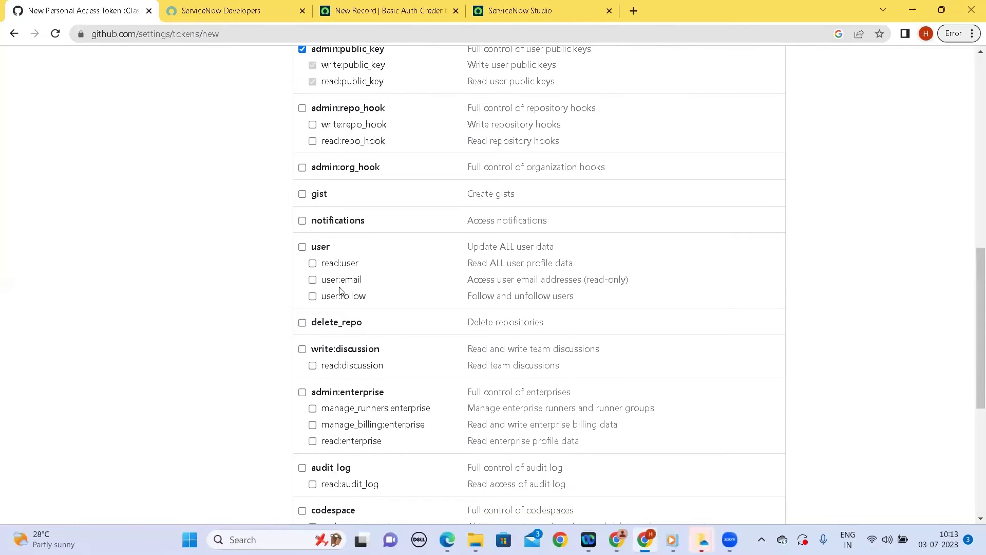
left_click(302, 218)
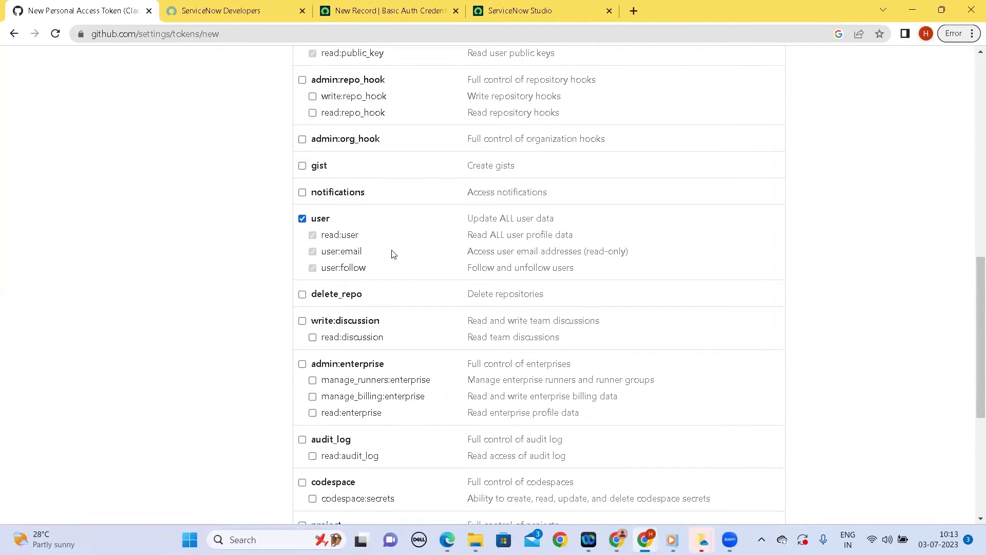
Generate the token and copy its value
scroll(393, 253, "down", 2)
scroll(393, 254, "down", 4)
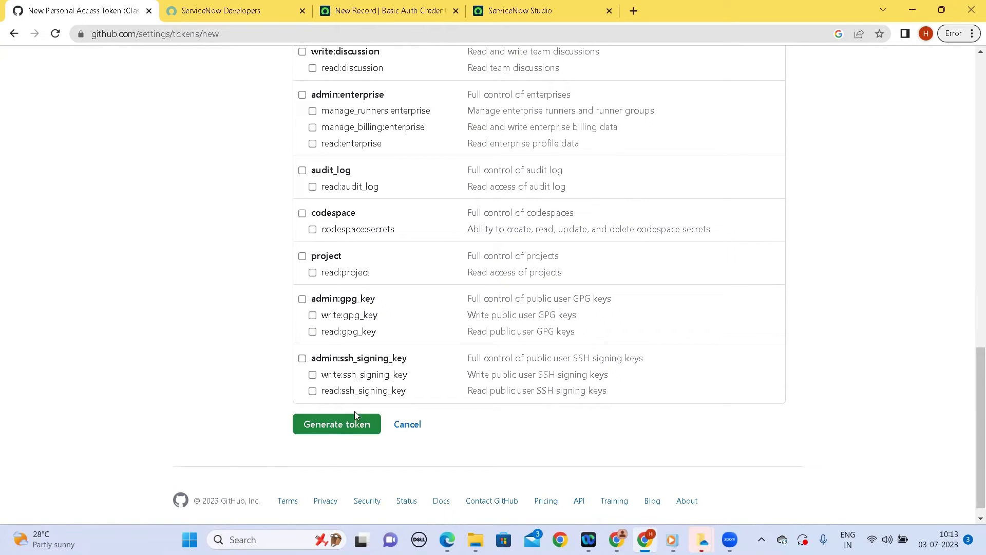
left_click(340, 422)
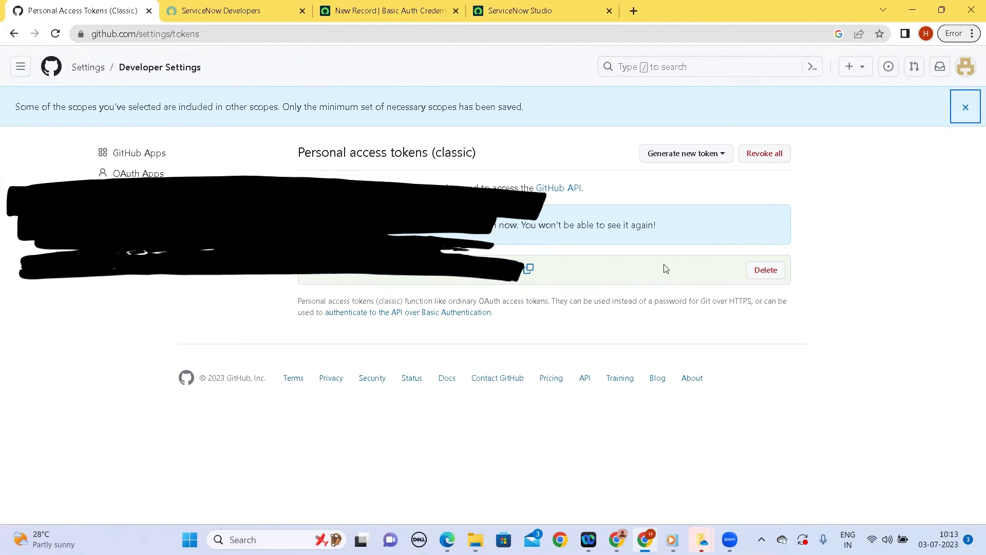
left_click(530, 271)
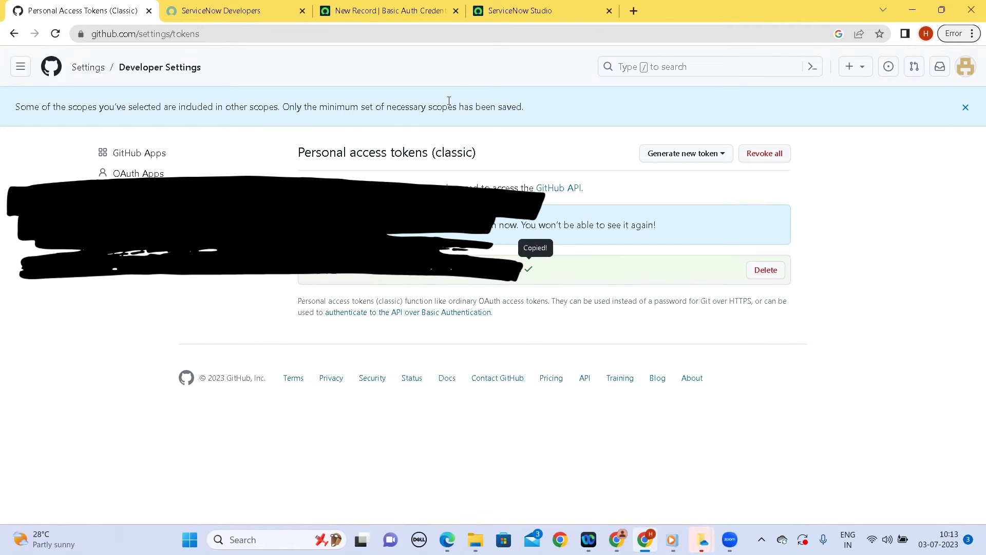
Paste the GitHub token as the password, submit the record, and decline Chrome's save prompt
left_click(392, 12)
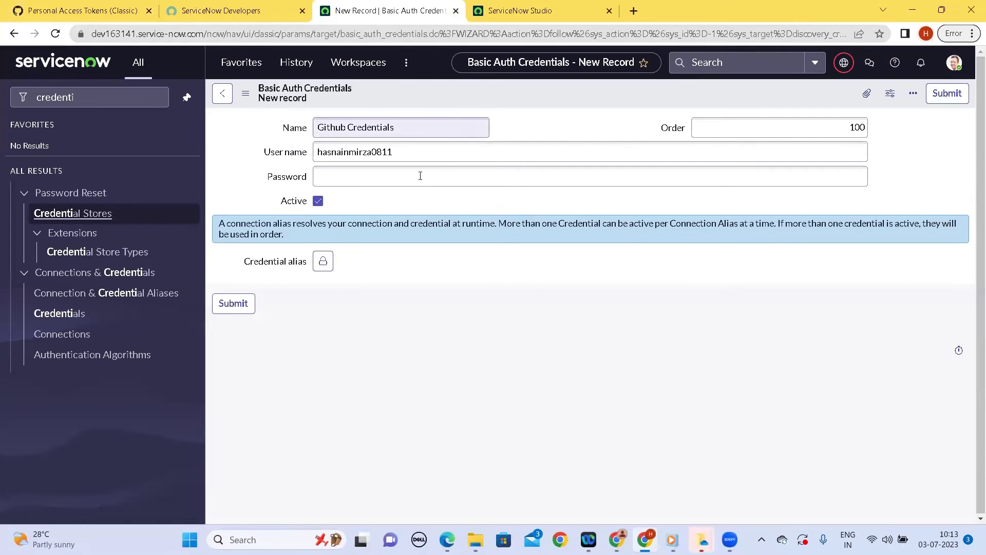
left_click(343, 177)
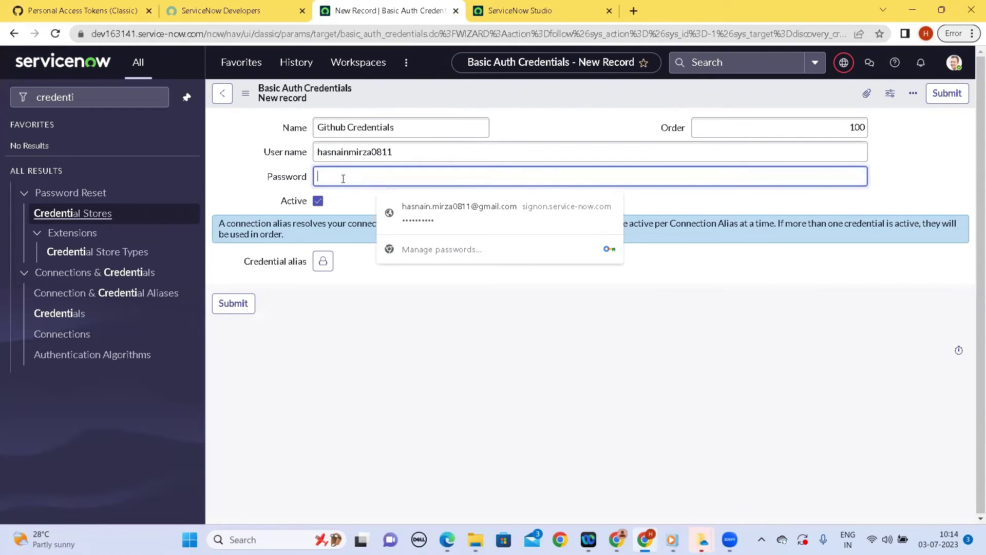
key("ctrl+v")
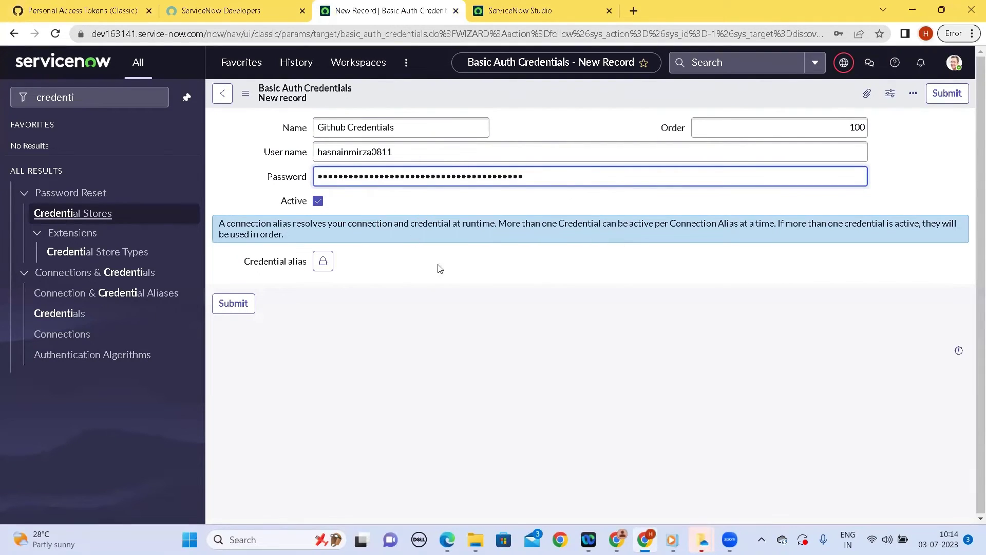
left_click(487, 328)
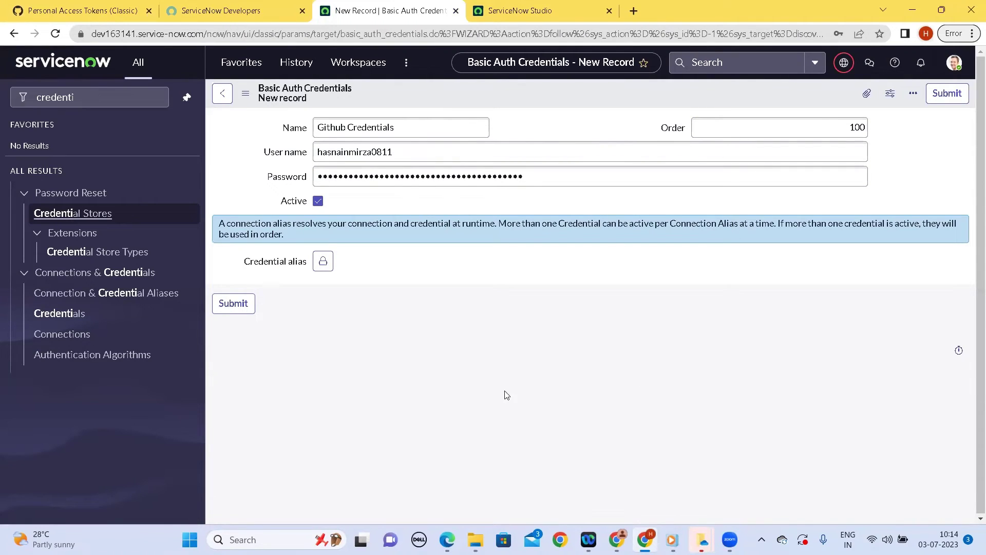
left_click(234, 305)
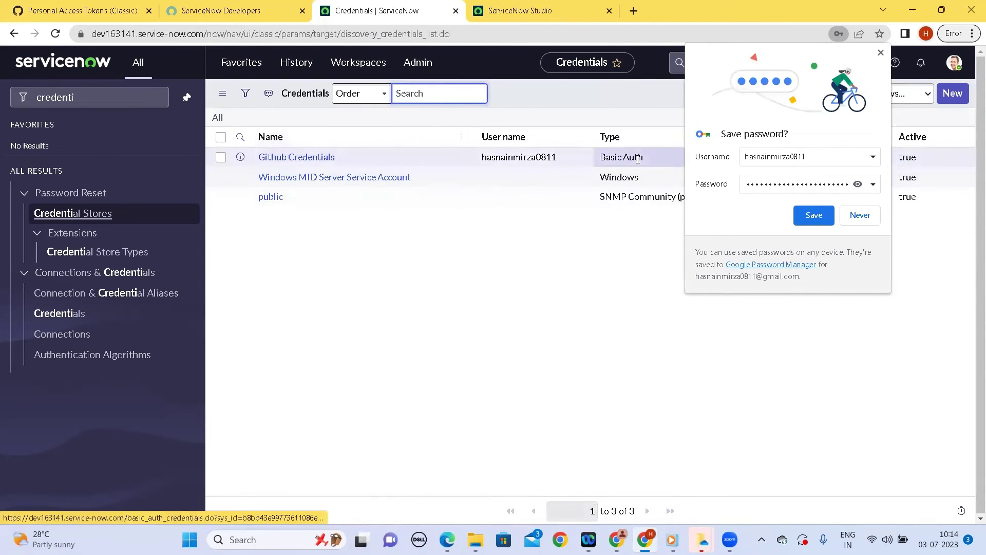
left_click(852, 221)
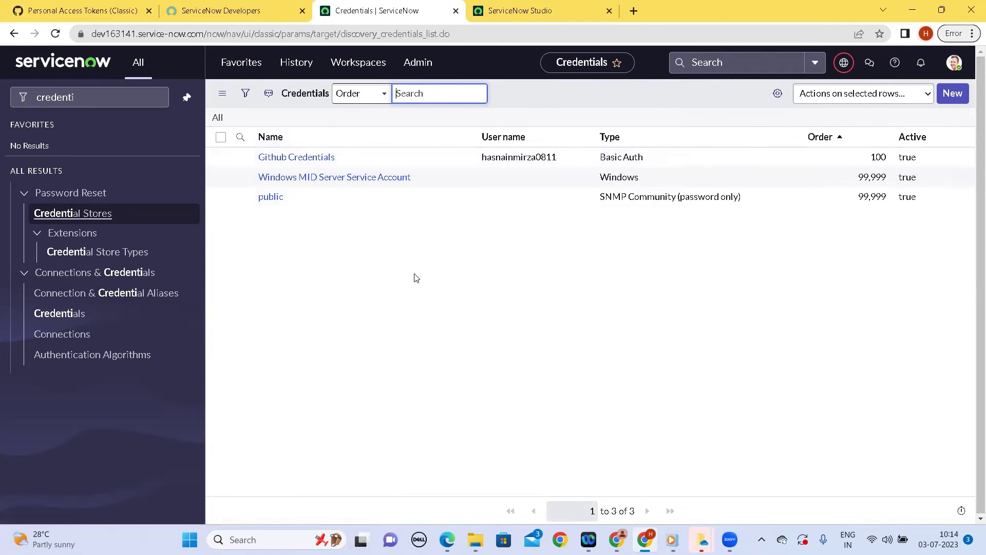
Link Job Portal to source control with Github Credentials and comment 'initial commit for job portal'
left_click(525, 10)
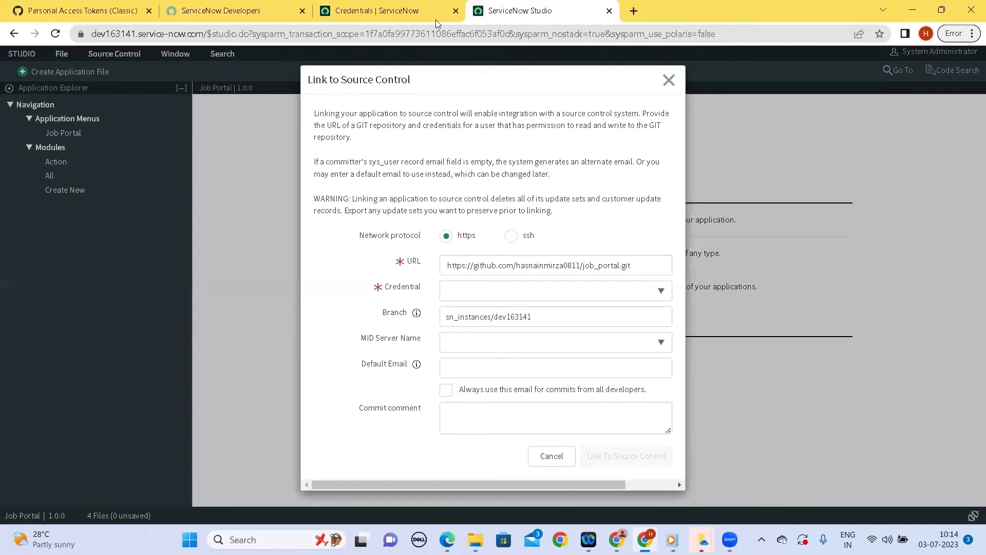
left_click(590, 293)
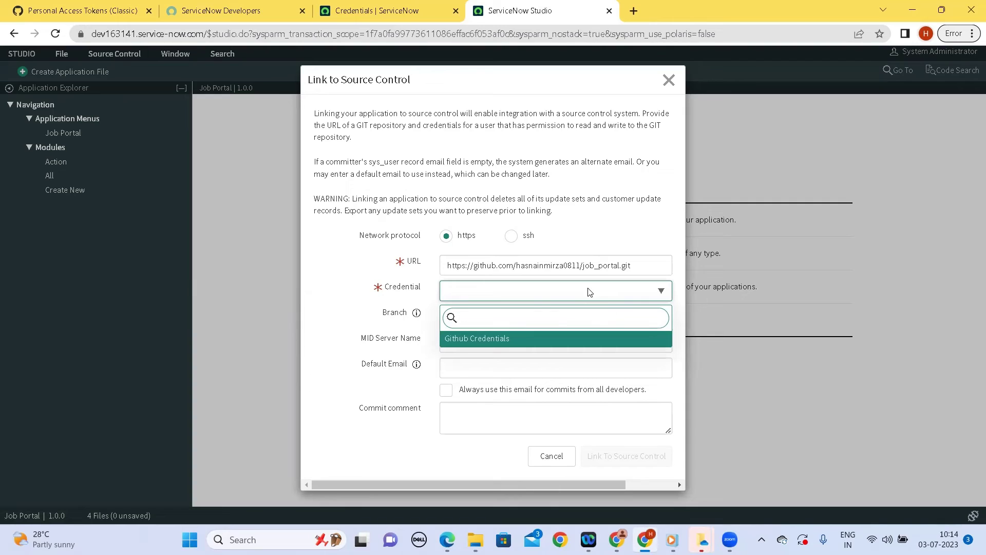
left_click(478, 340)
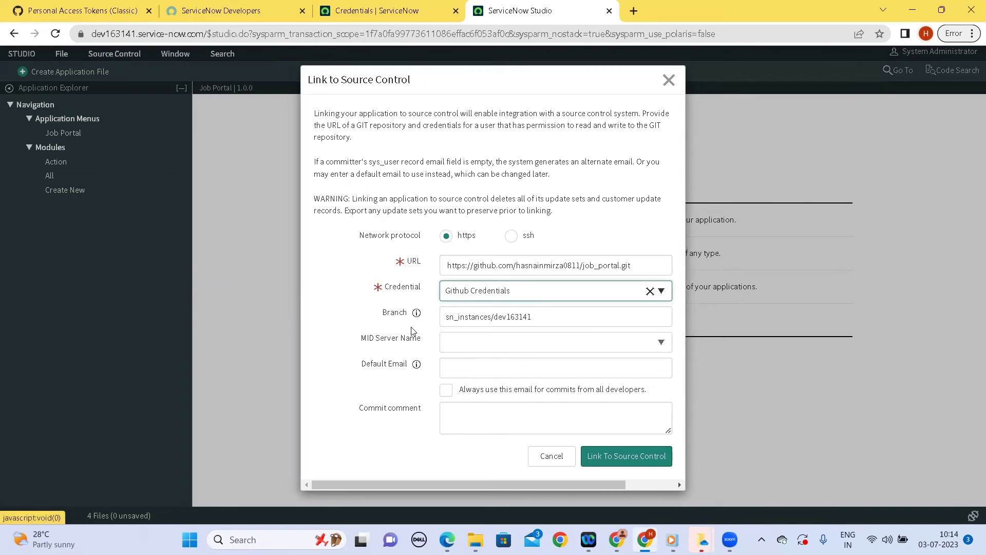
left_click(487, 431)
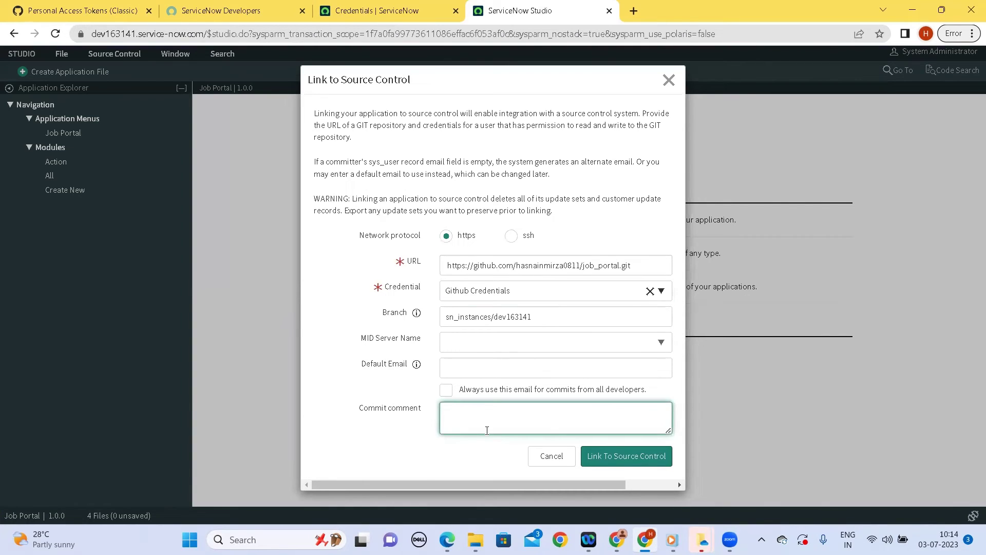
type("initial commit for job portal")
left_click(391, 464)
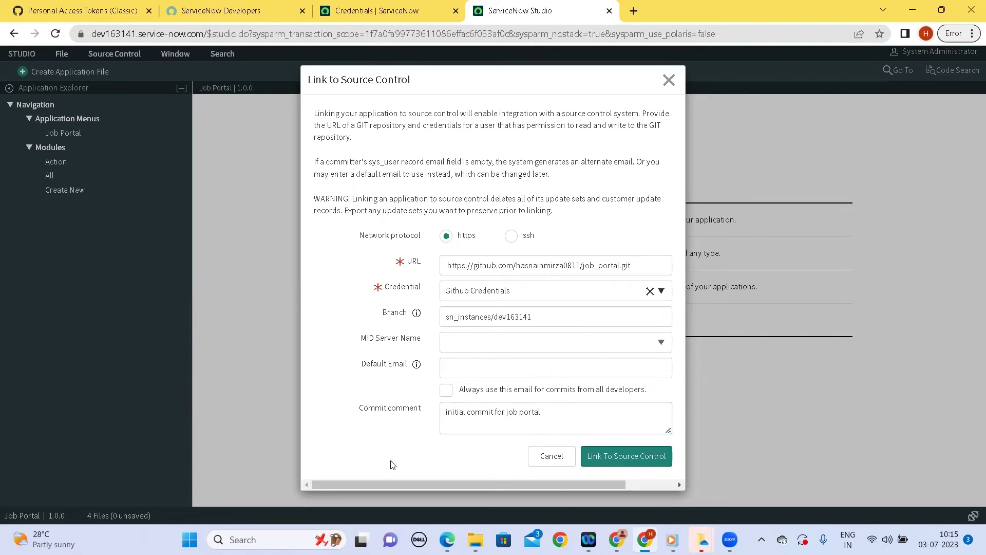
left_click(628, 465)
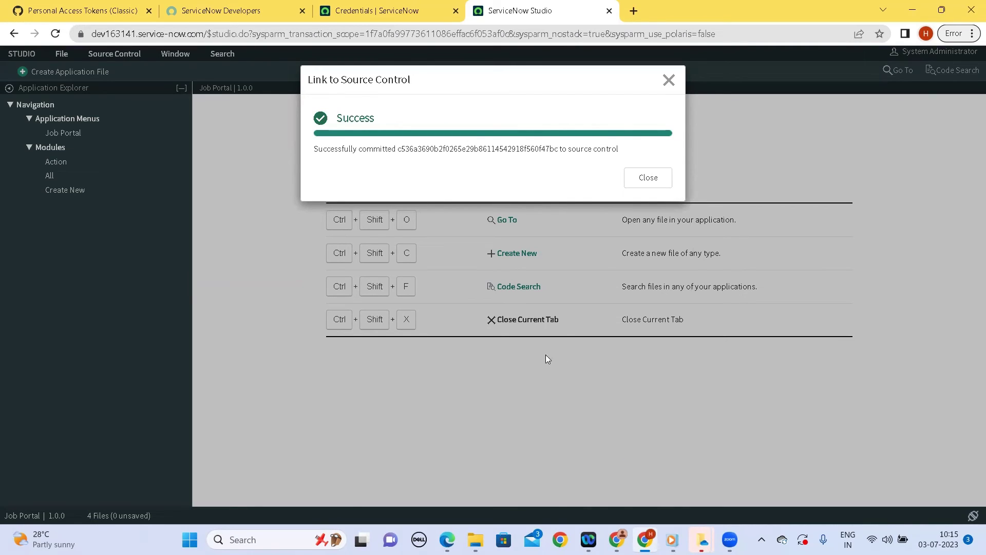
Dismiss the success message and open job_portal via GitHub Settings > Repositories
left_click(652, 179)
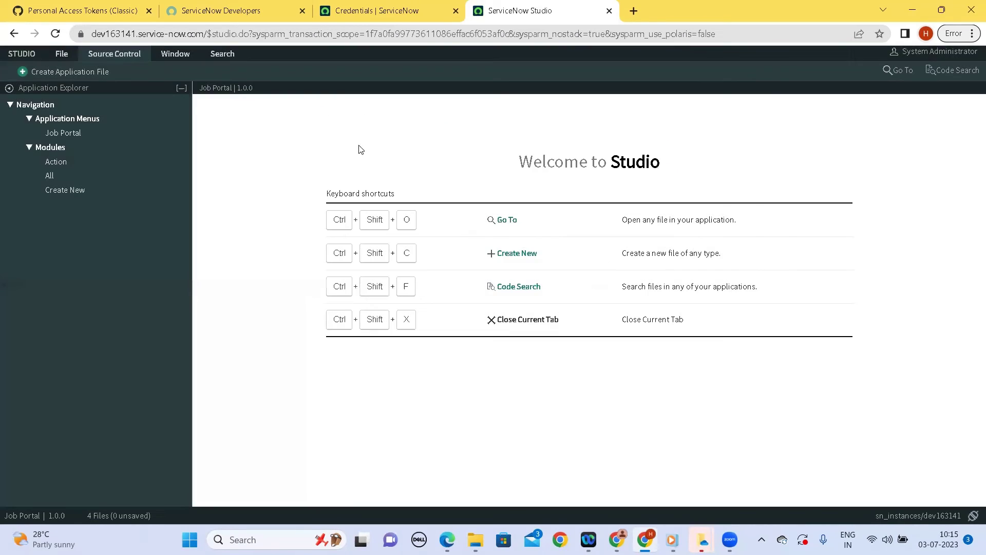
left_click(88, 10)
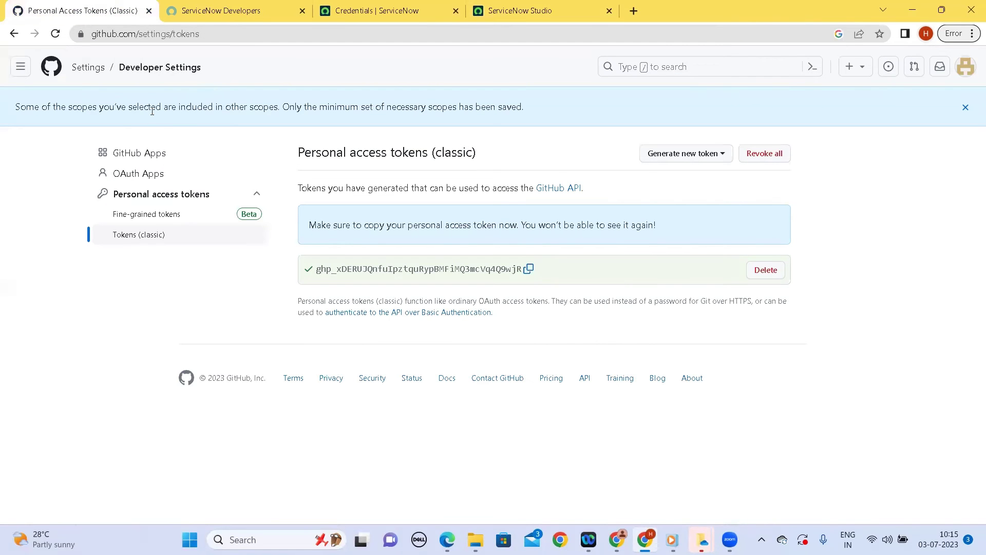
left_click(75, 72)
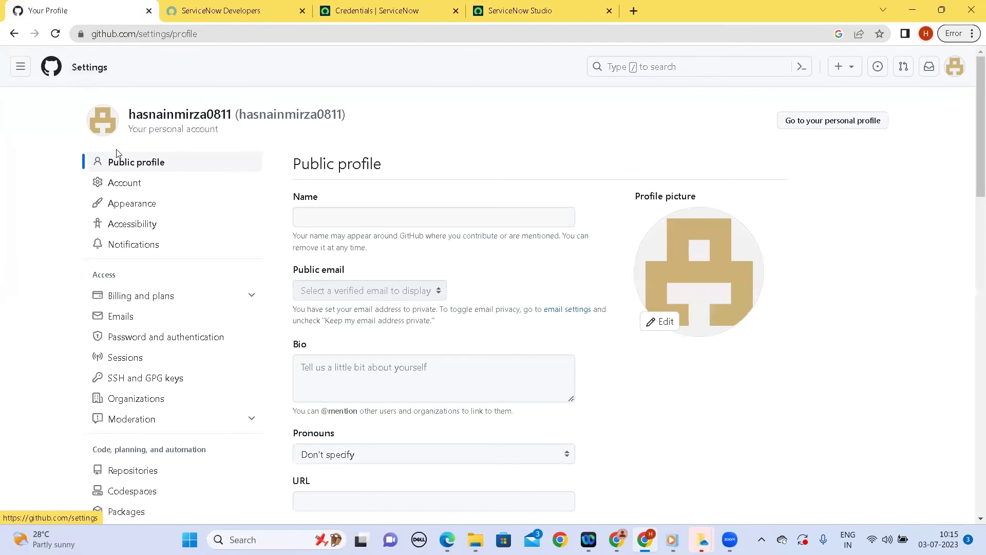
scroll(194, 286, "down", 1)
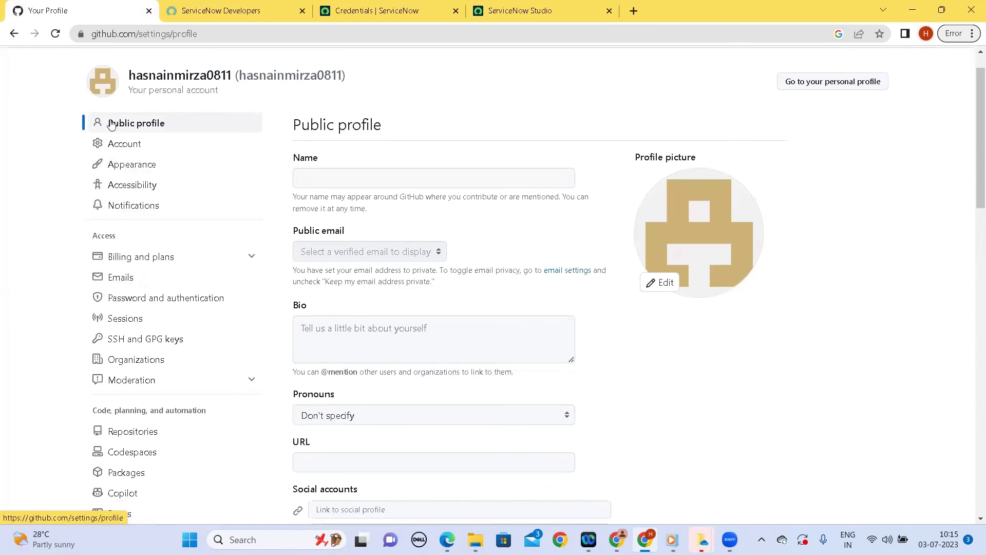
left_click(138, 439)
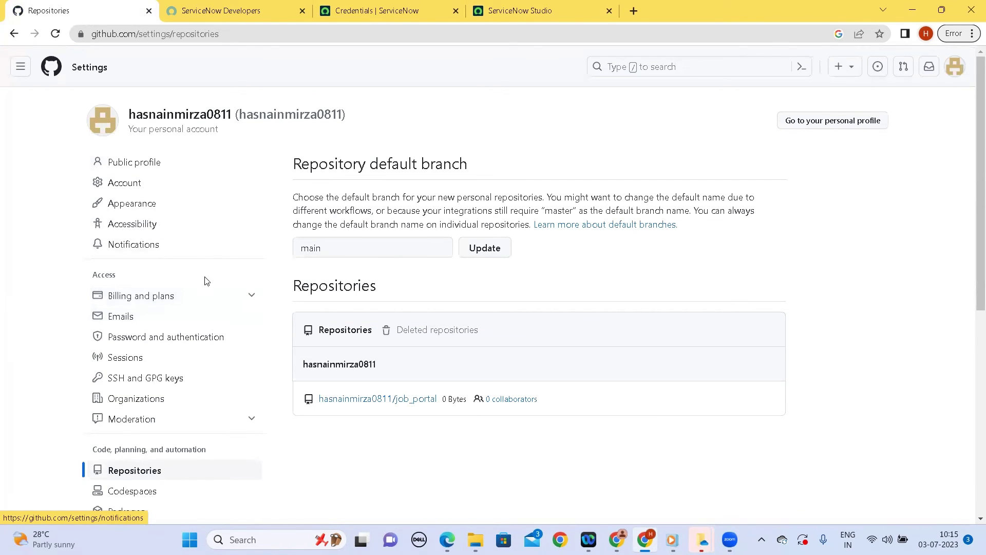
left_click(380, 399)
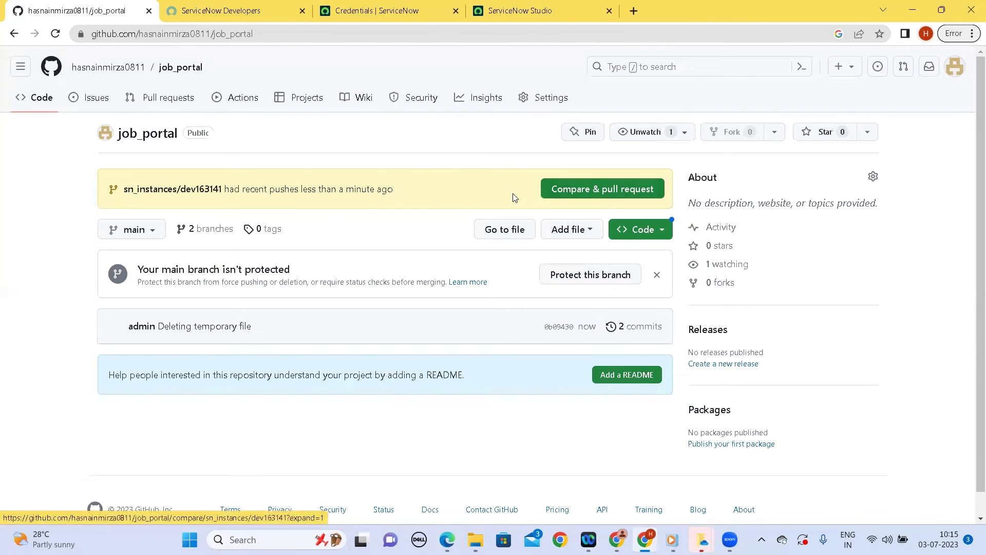
Switch job_portal to the sn_instances/dev163141 branch and expand the app folder
left_click(157, 233)
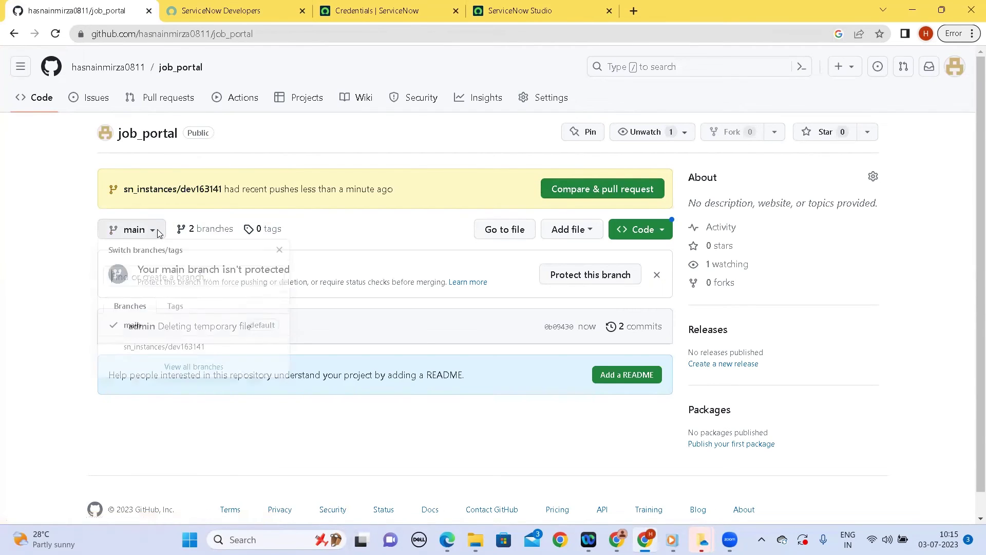
left_click(191, 353)
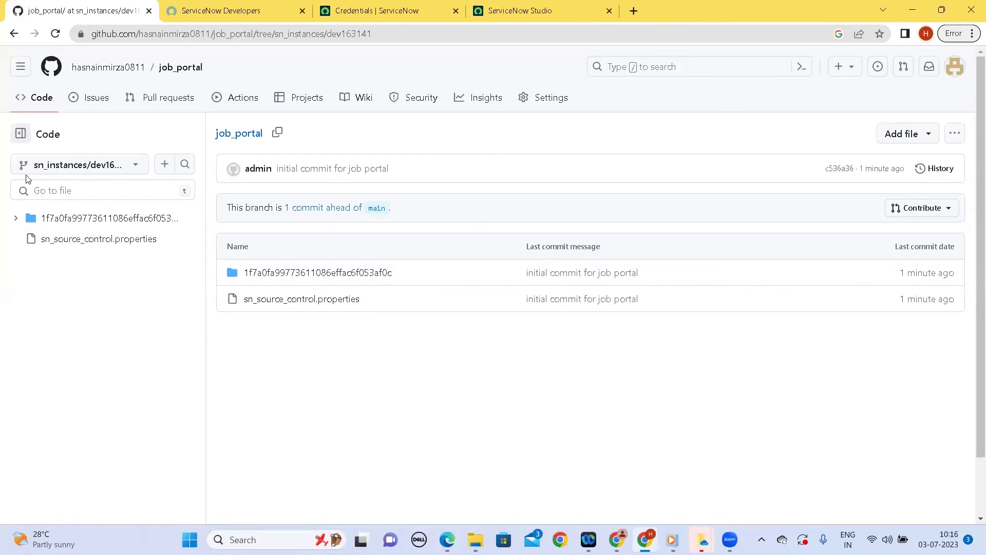
left_click(16, 218)
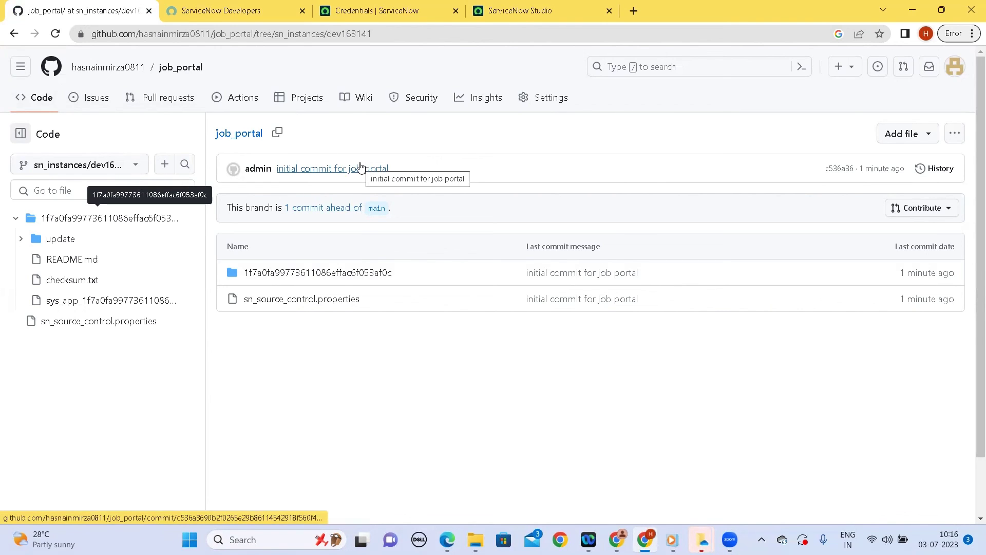
Return to the ServiceNow Credentials list and clear the navigator filter text
left_click(208, 17)
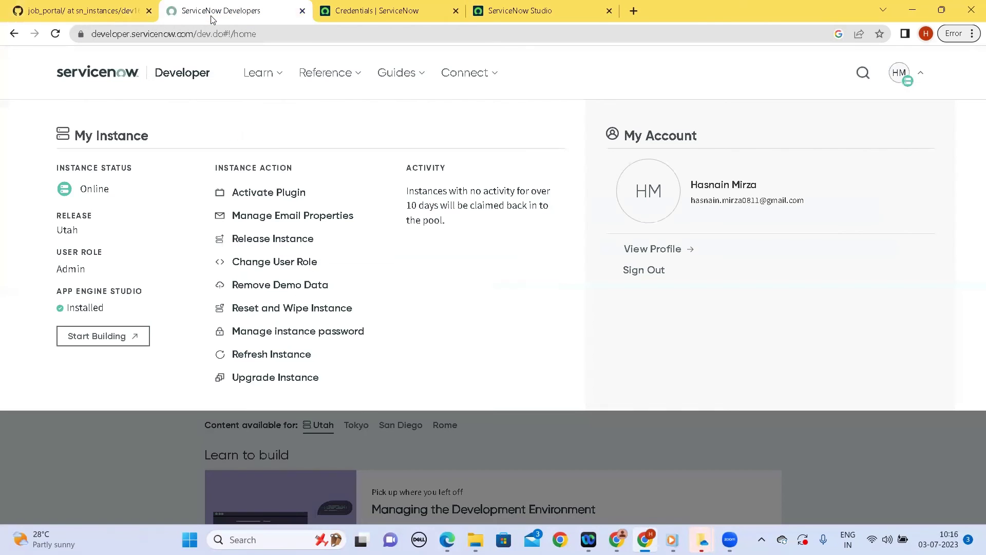
left_click(371, 6)
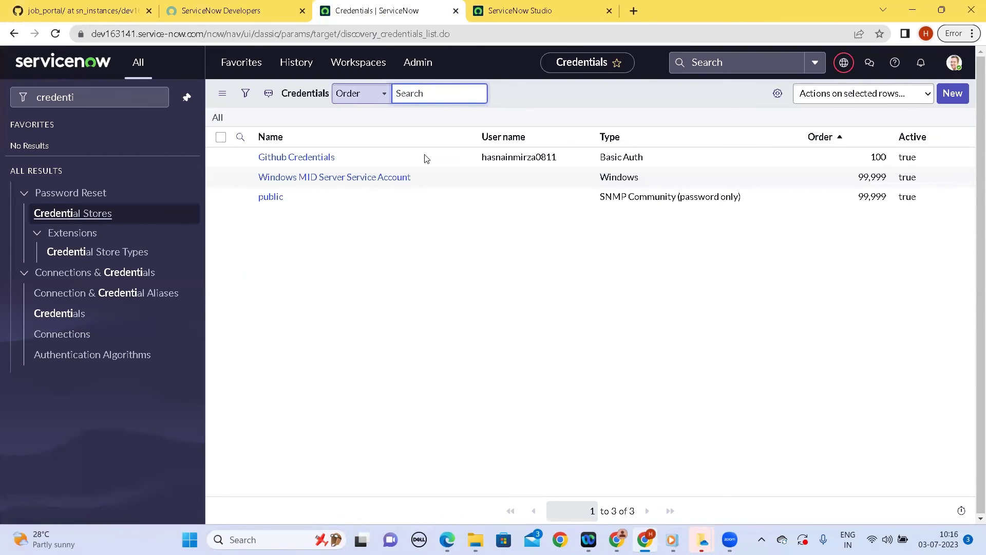
left_click(81, 98)
key("BackSpace")
key("BackSpace")
key("BackSpace")
key("BackSpace")
key("BackSpace")
key("BackSpace")
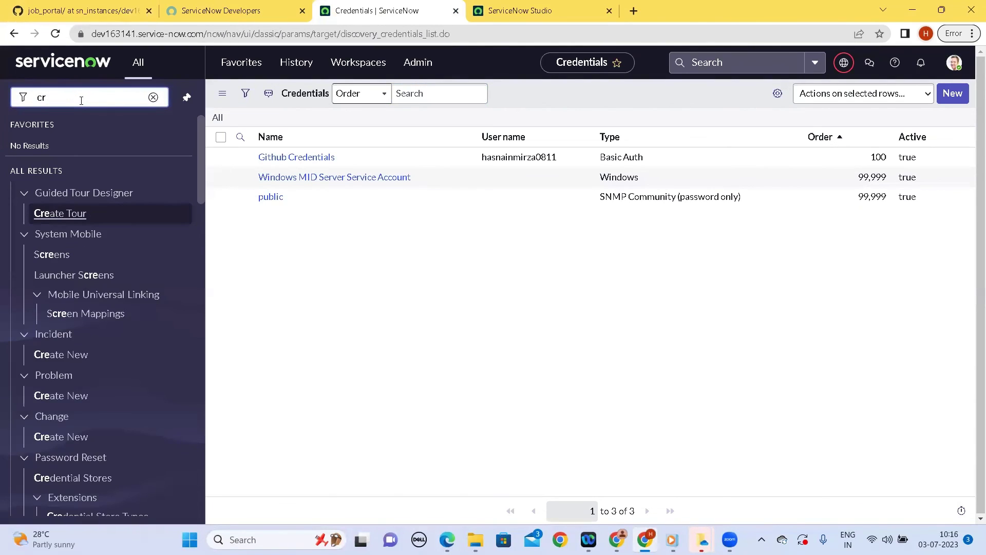